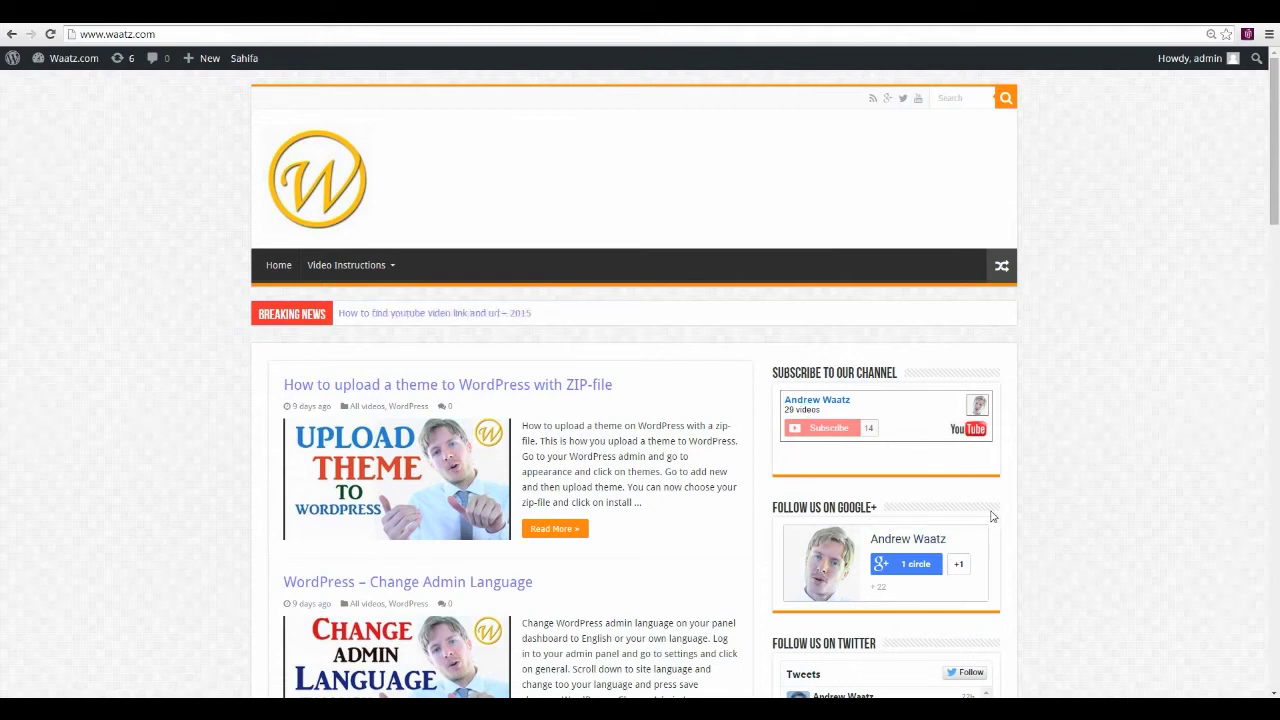
Step: Search the plugin directory for 'Facebook By WebLizar'
{"action": "left_click", "coordinate": [68, 60]}
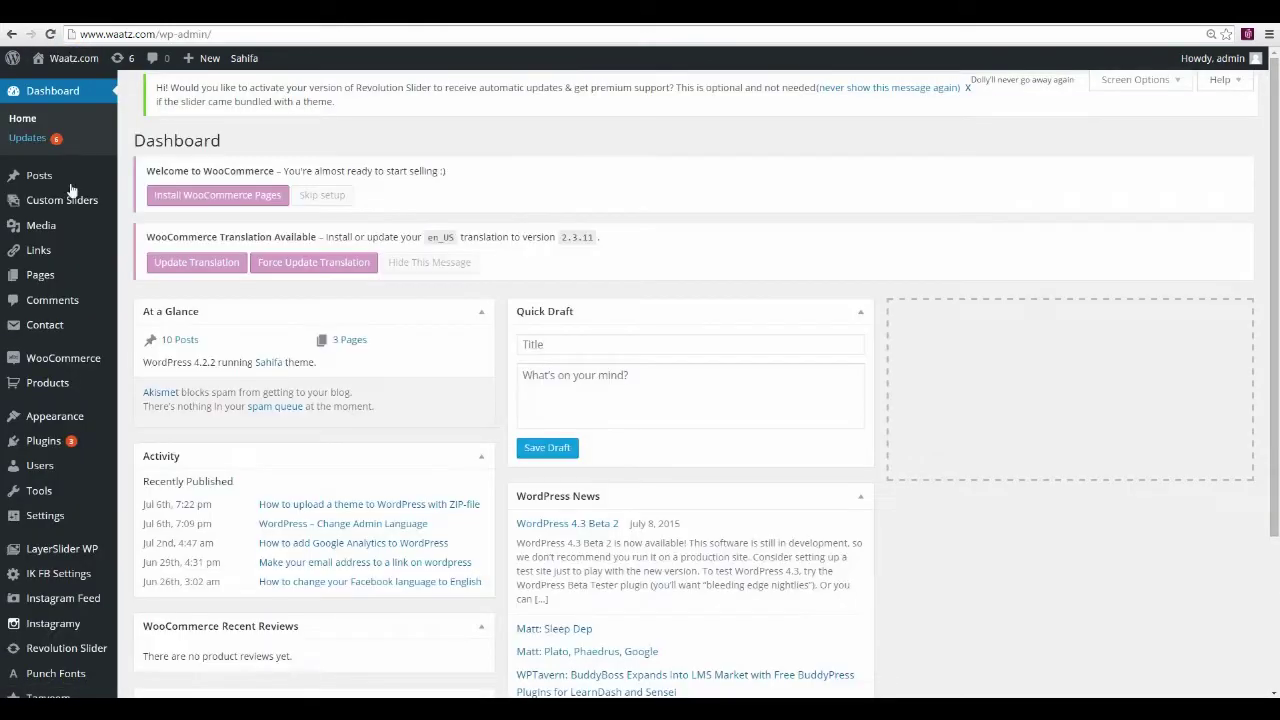
{"action": "mouse_move", "coordinate": [45, 449]}
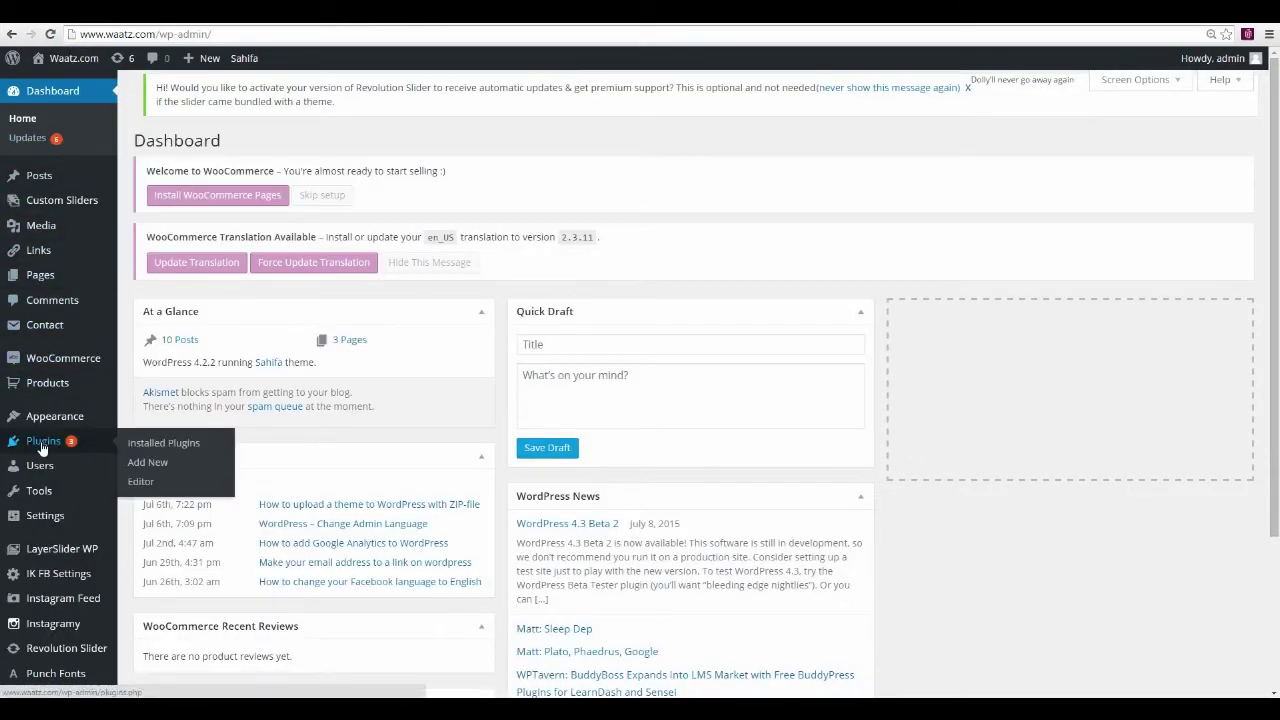
{"action": "left_click", "coordinate": [159, 465]}
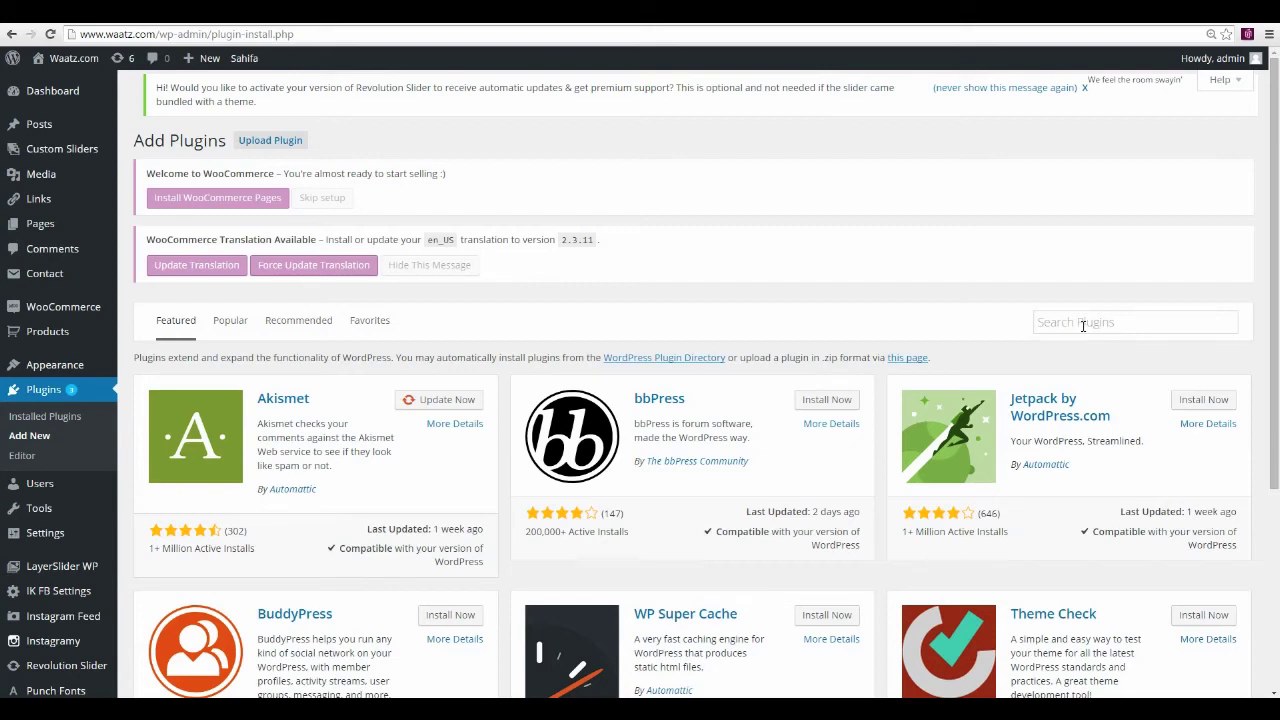
{"action": "left_click", "coordinate": [1082, 325]}
{"action": "type", "text": "Facebook By WebLizar"}
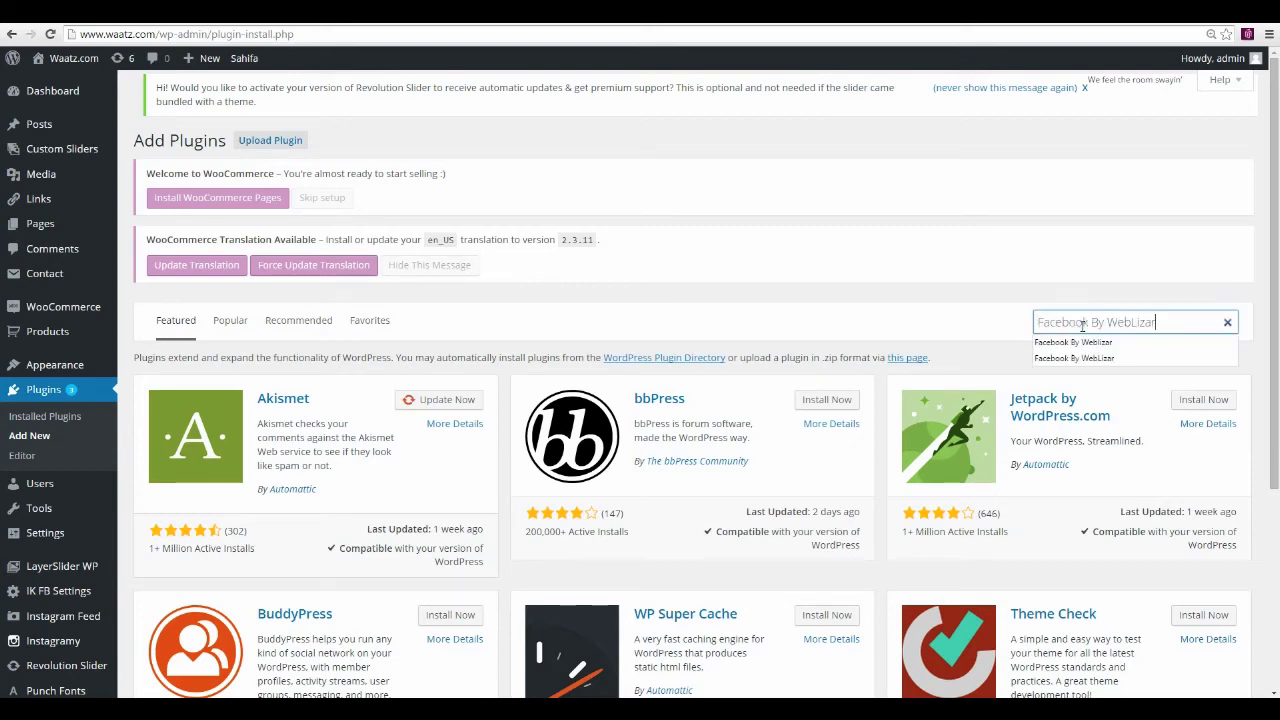
{"action": "key", "text": "Return"}
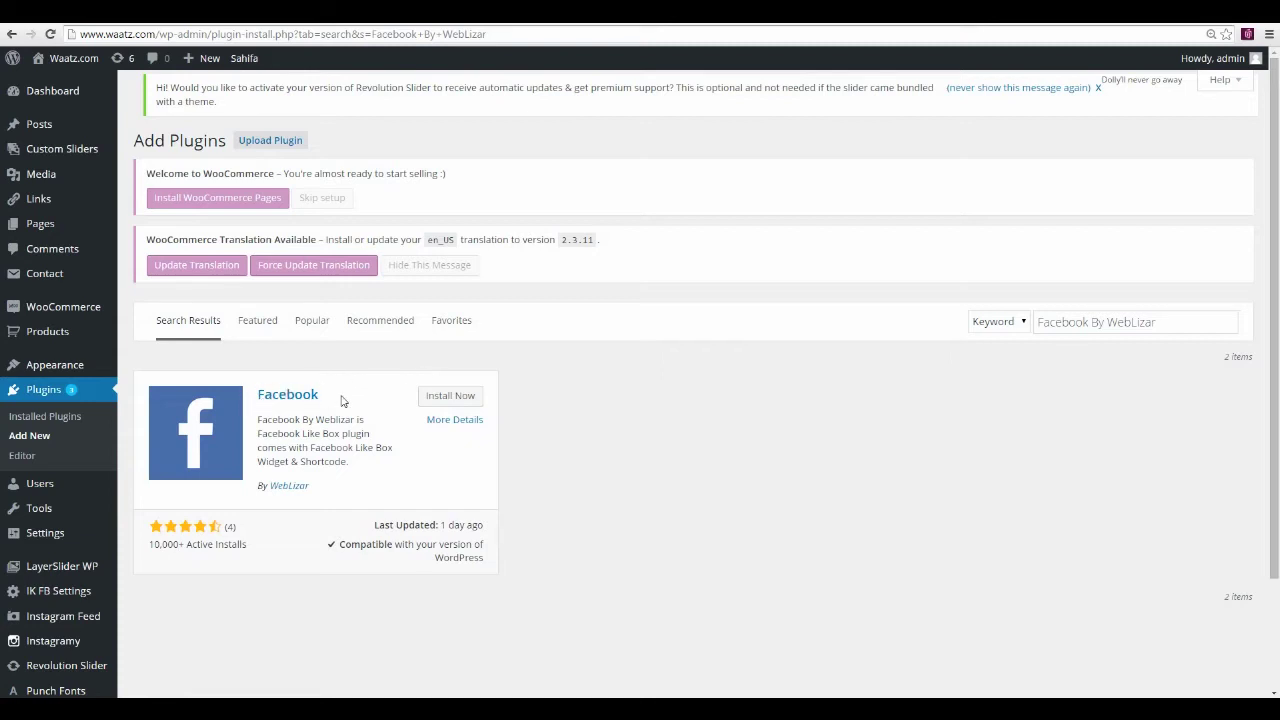
Step: Install and activate the Facebook By WebLizar 1.5 plugin
{"action": "left_click", "coordinate": [430, 400]}
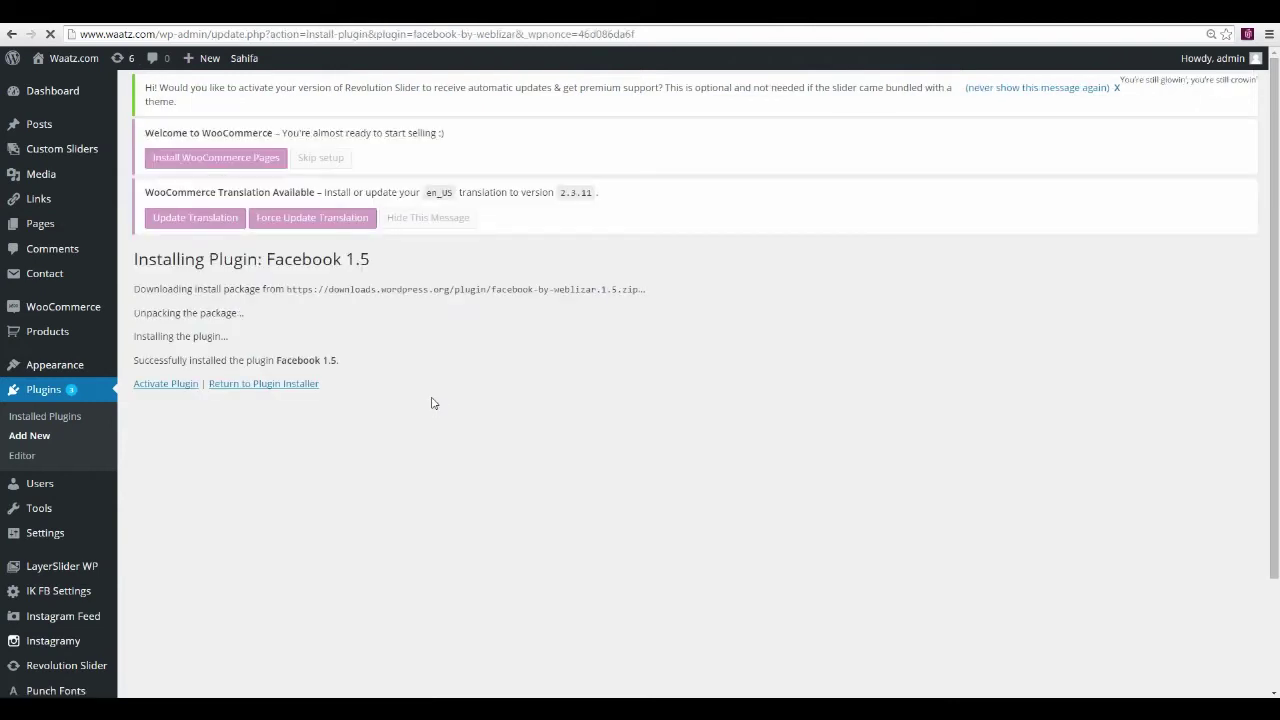
{"action": "left_click", "coordinate": [170, 388]}
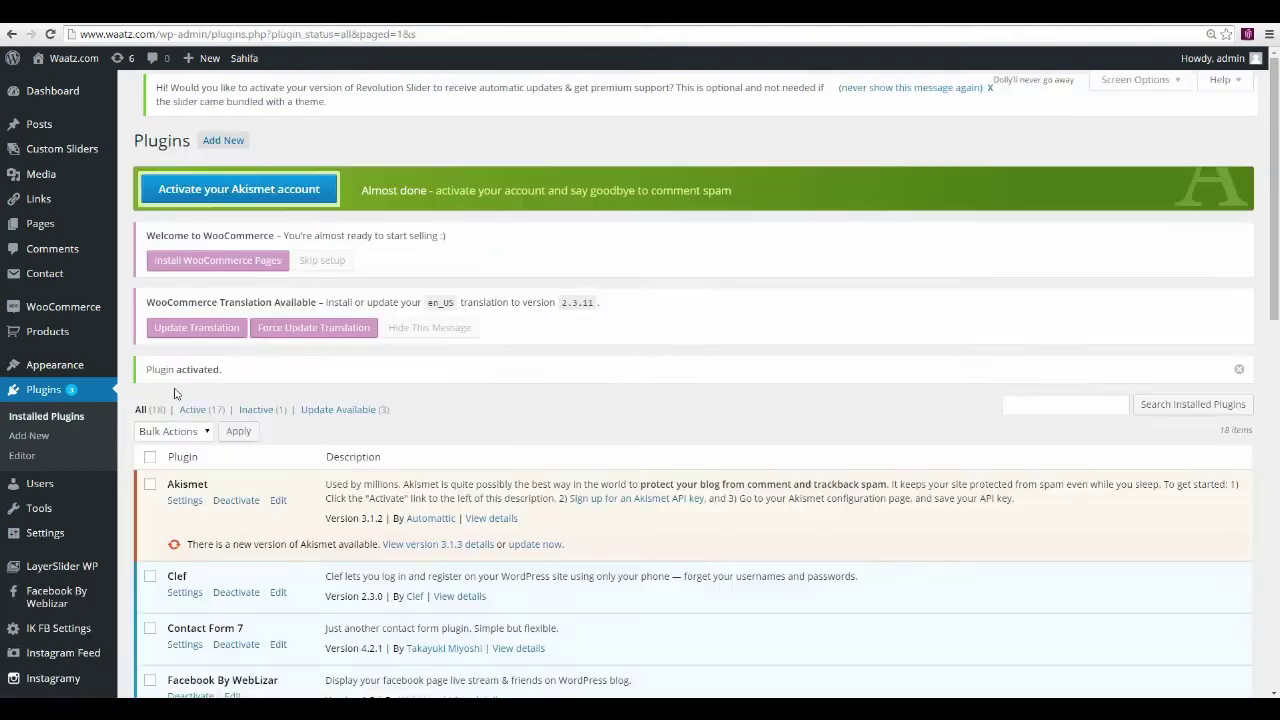
{"action": "scroll", "coordinate": [110, 440], "scroll_direction": "down", "scroll_amount": 3}
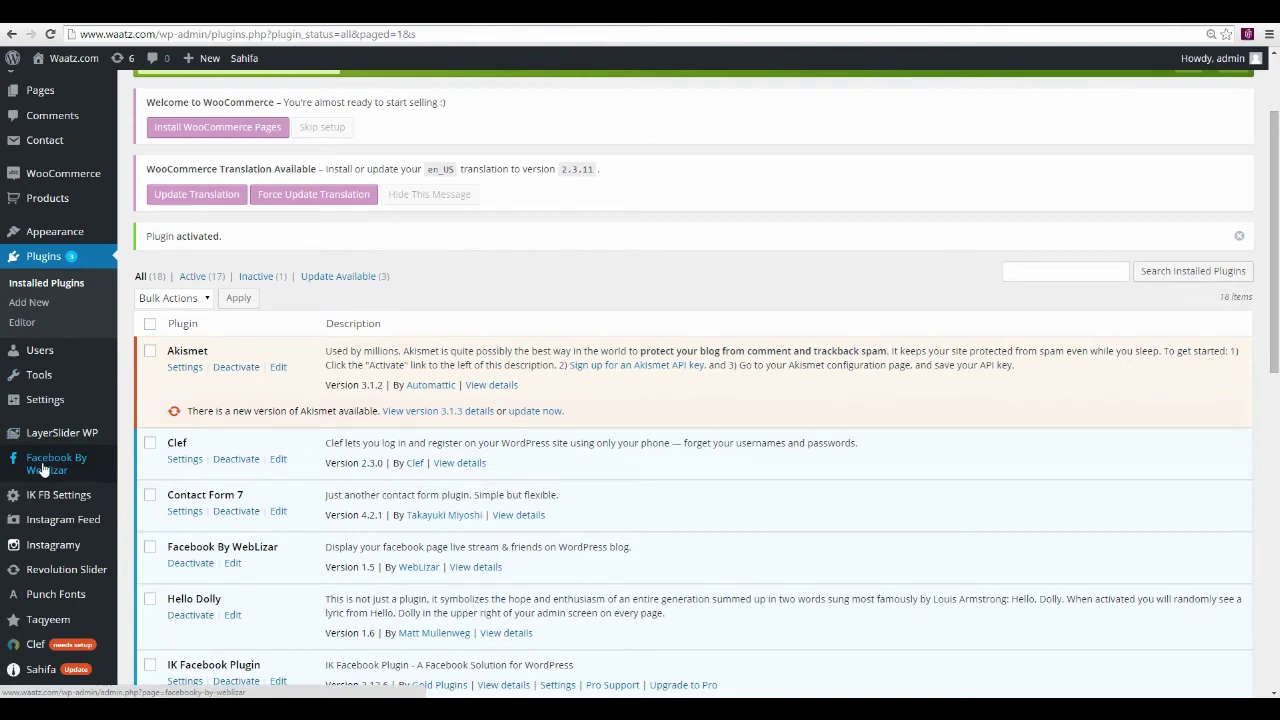
Step: Open the Facebook By Weblizar settings and copy the Facebook page's URL from the other tab
{"action": "left_click", "coordinate": [51, 467]}
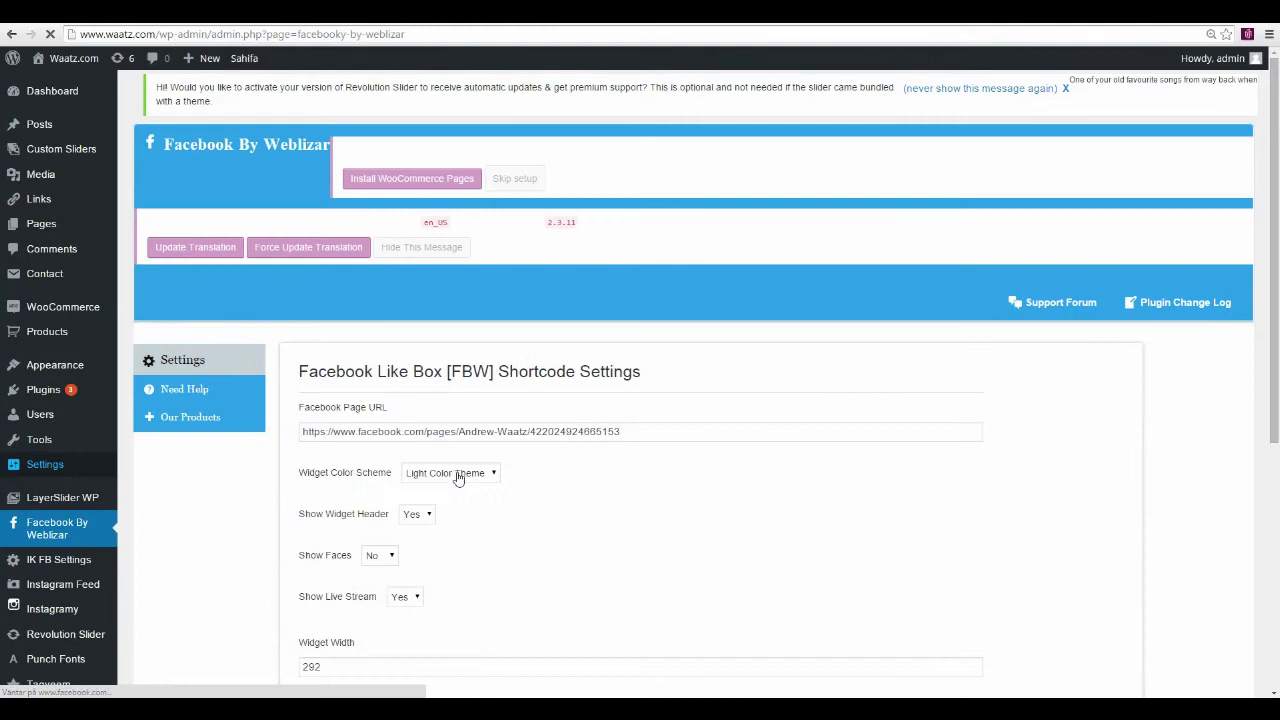
{"action": "scroll", "coordinate": [460, 470], "scroll_direction": "down", "scroll_amount": 1}
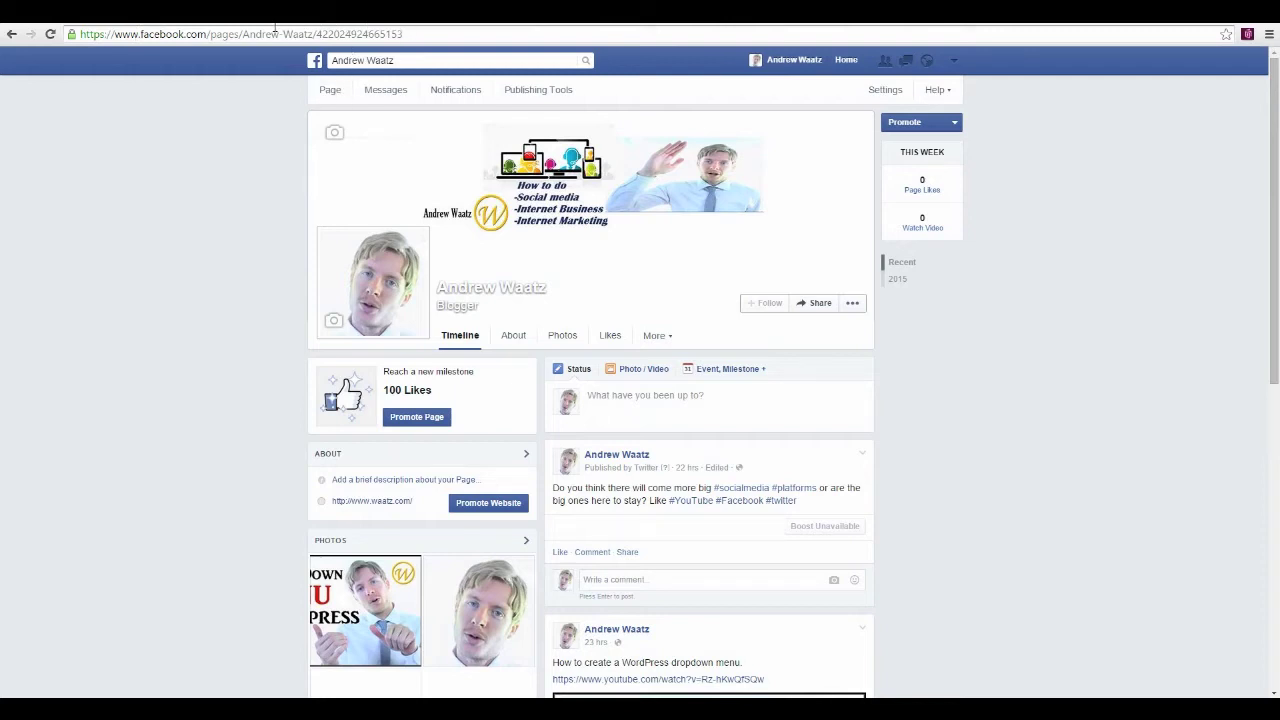
{"action": "left_click_drag", "start_coordinate": [404, 34], "coordinate": [80, 34]}
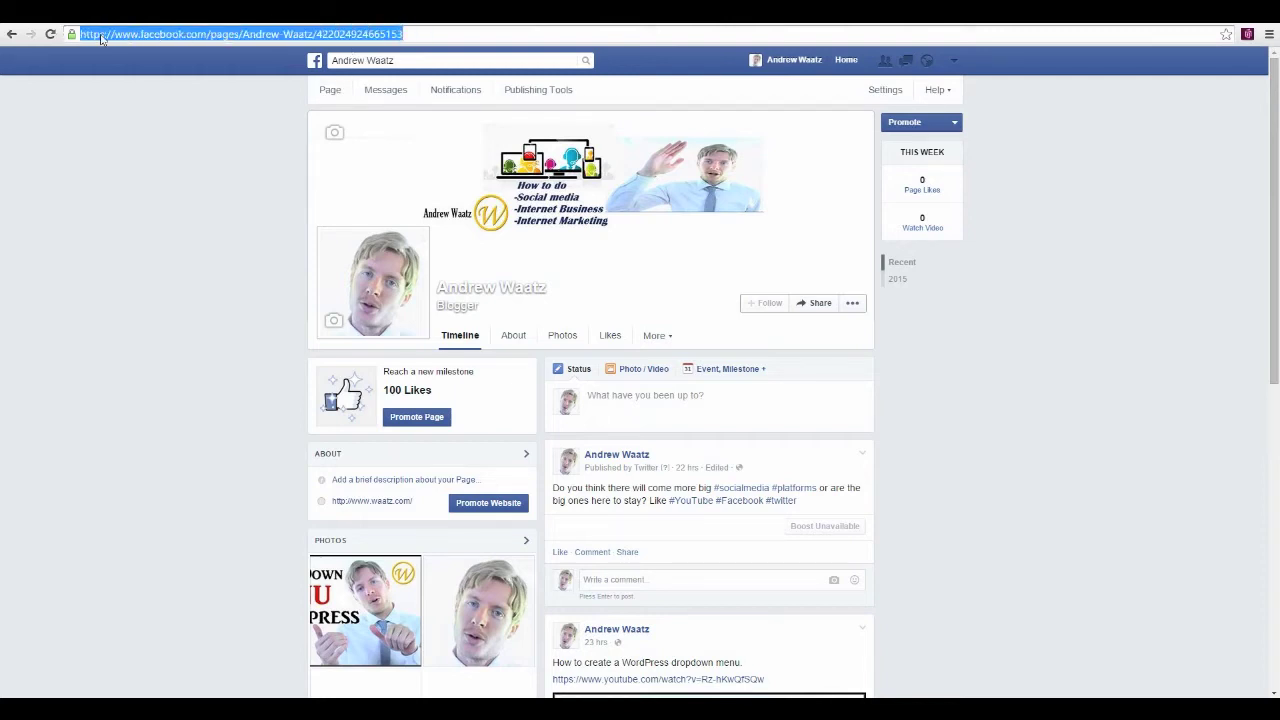
{"action": "right_click", "coordinate": [110, 41]}
{"action": "left_click", "coordinate": [152, 86]}
{"action": "key", "text": "ctrl+Tab"}
Step: Paste the copied address into Facebook Page URL and keep the Light Color Theme
{"action": "triple_click", "coordinate": [628, 298]}
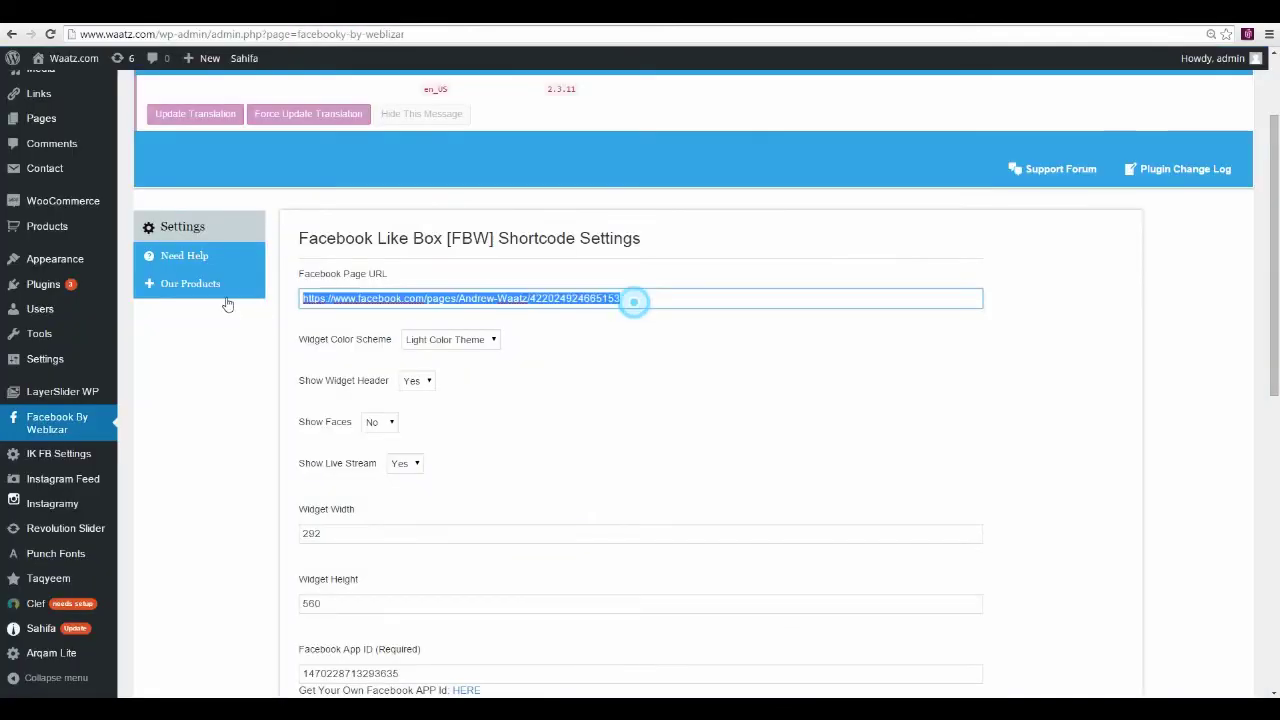
{"action": "key", "text": "ctrl+v"}
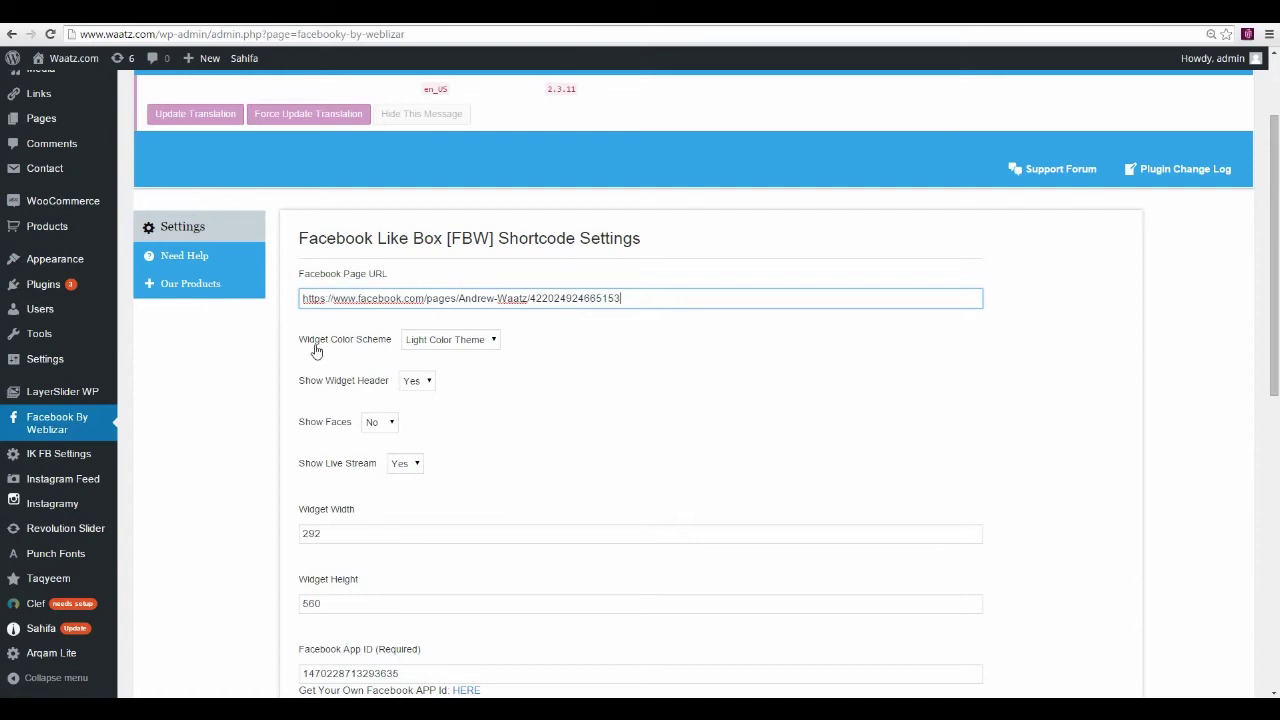
{"action": "left_click", "coordinate": [426, 345]}
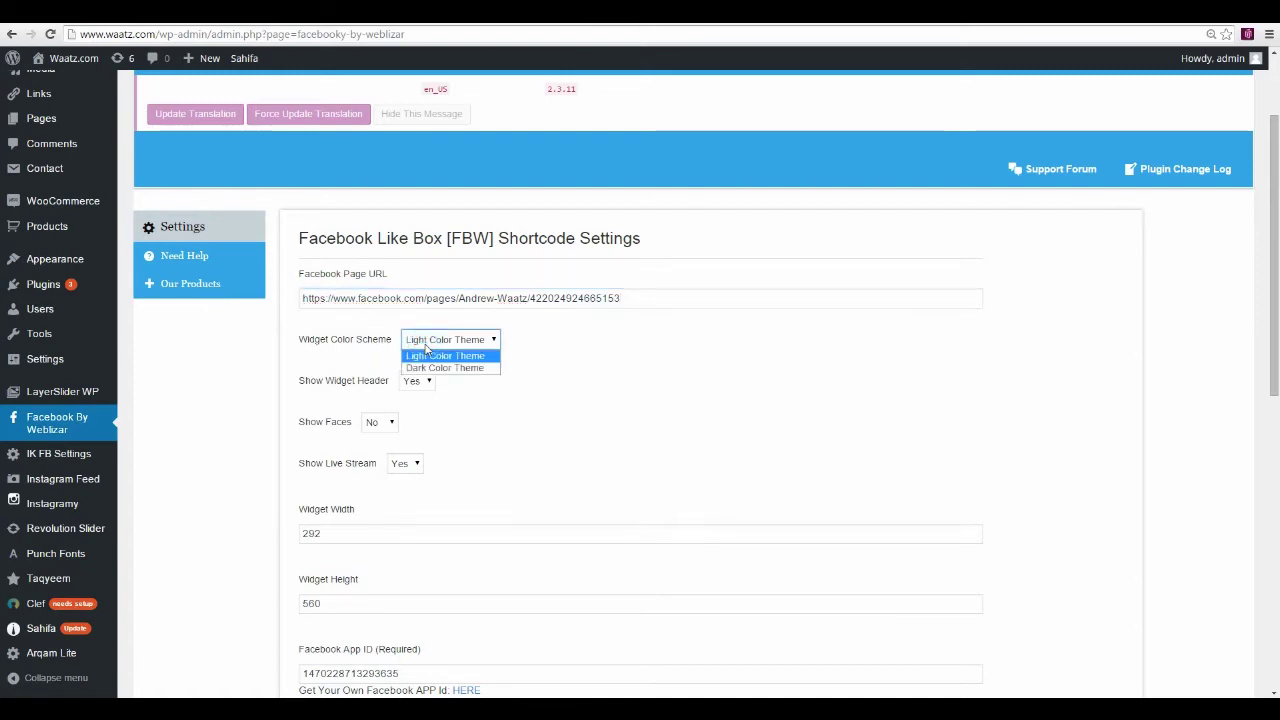
{"action": "left_click", "coordinate": [426, 358]}
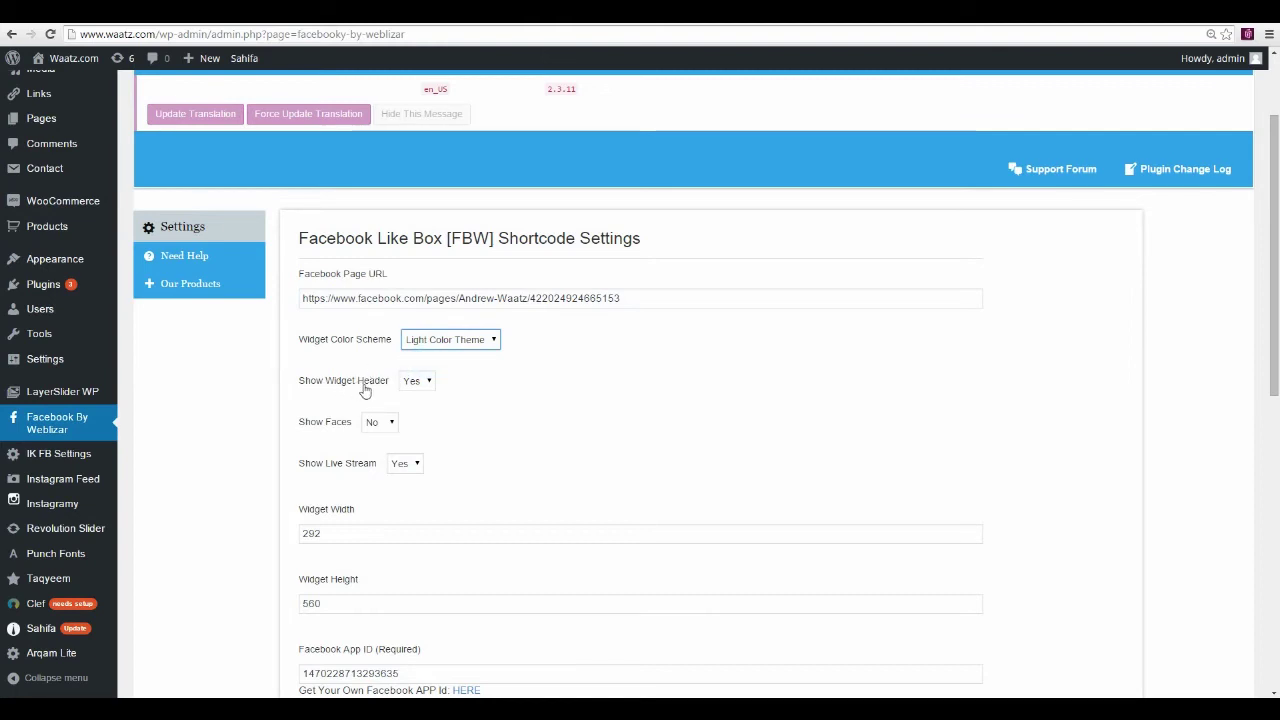
Step: Keep the header shown, faces hidden and live stream shown in the Likebox settings
{"action": "left_click", "coordinate": [418, 383]}
{"action": "left_click", "coordinate": [412, 397]}
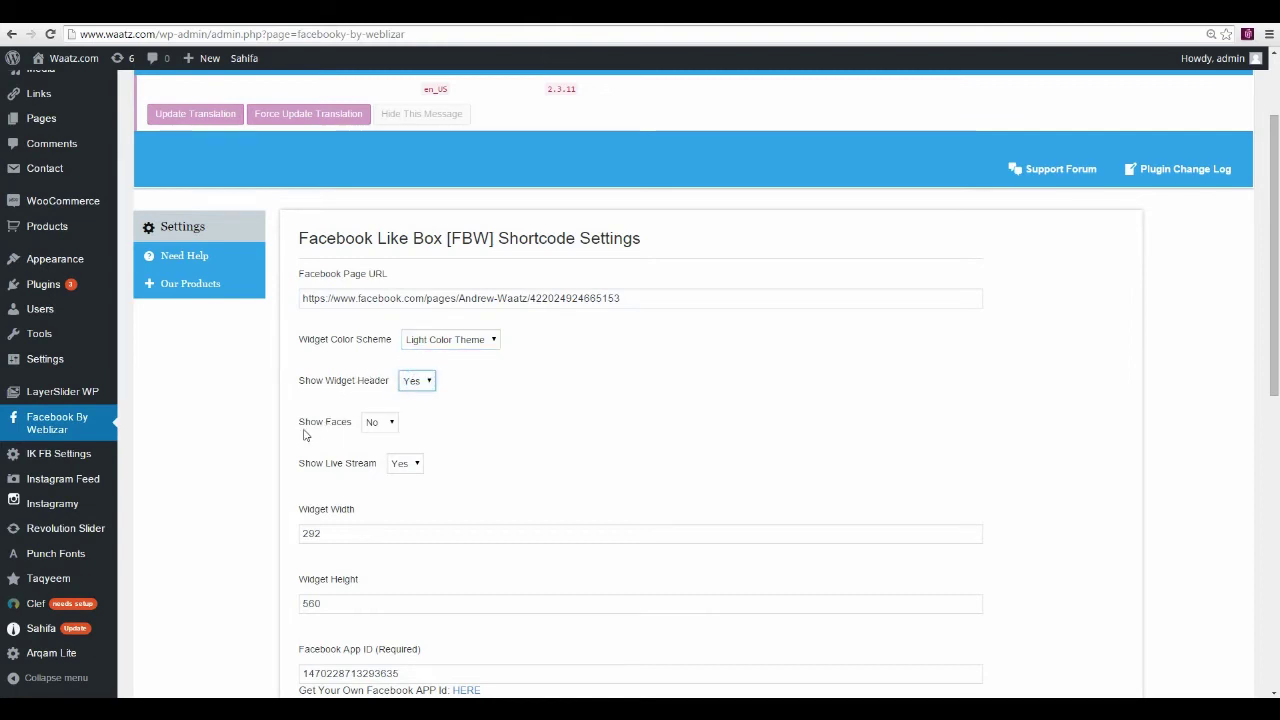
{"action": "left_click", "coordinate": [373, 423]}
{"action": "left_click", "coordinate": [358, 451]}
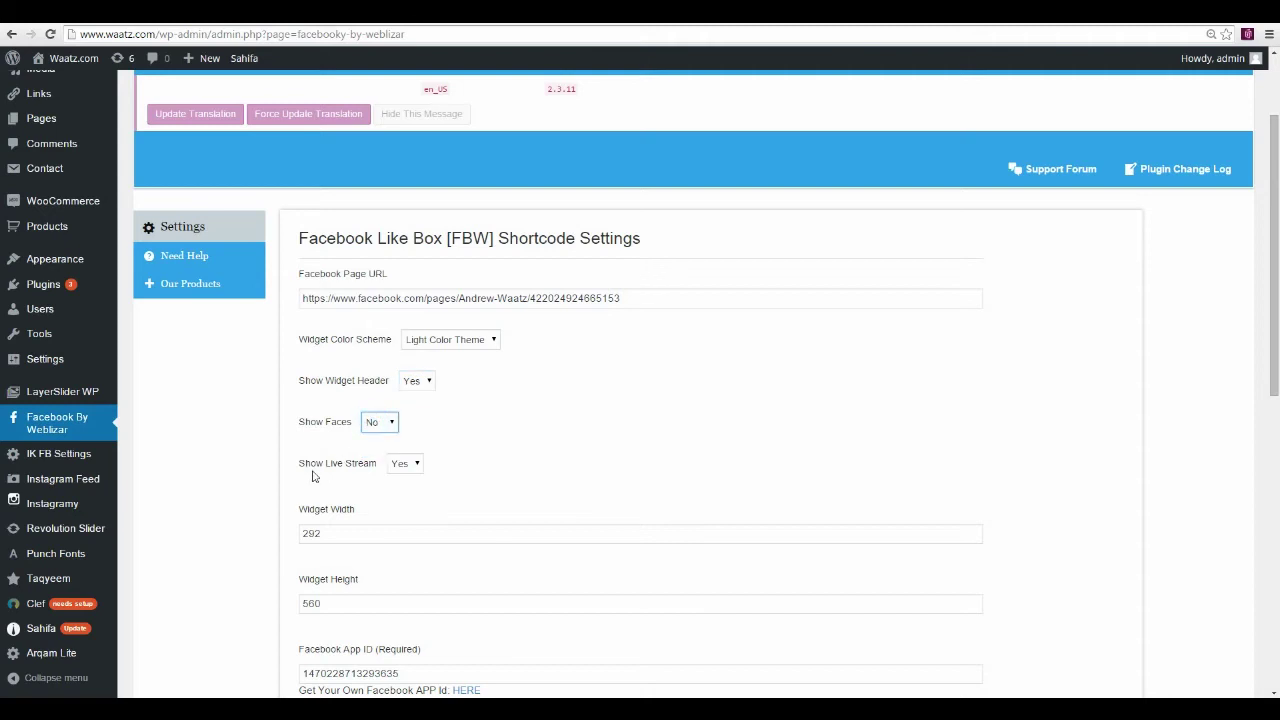
{"action": "left_click", "coordinate": [403, 464]}
{"action": "left_click", "coordinate": [400, 478]}
{"action": "scroll", "coordinate": [378, 343], "scroll_direction": "down", "scroll_amount": 2}
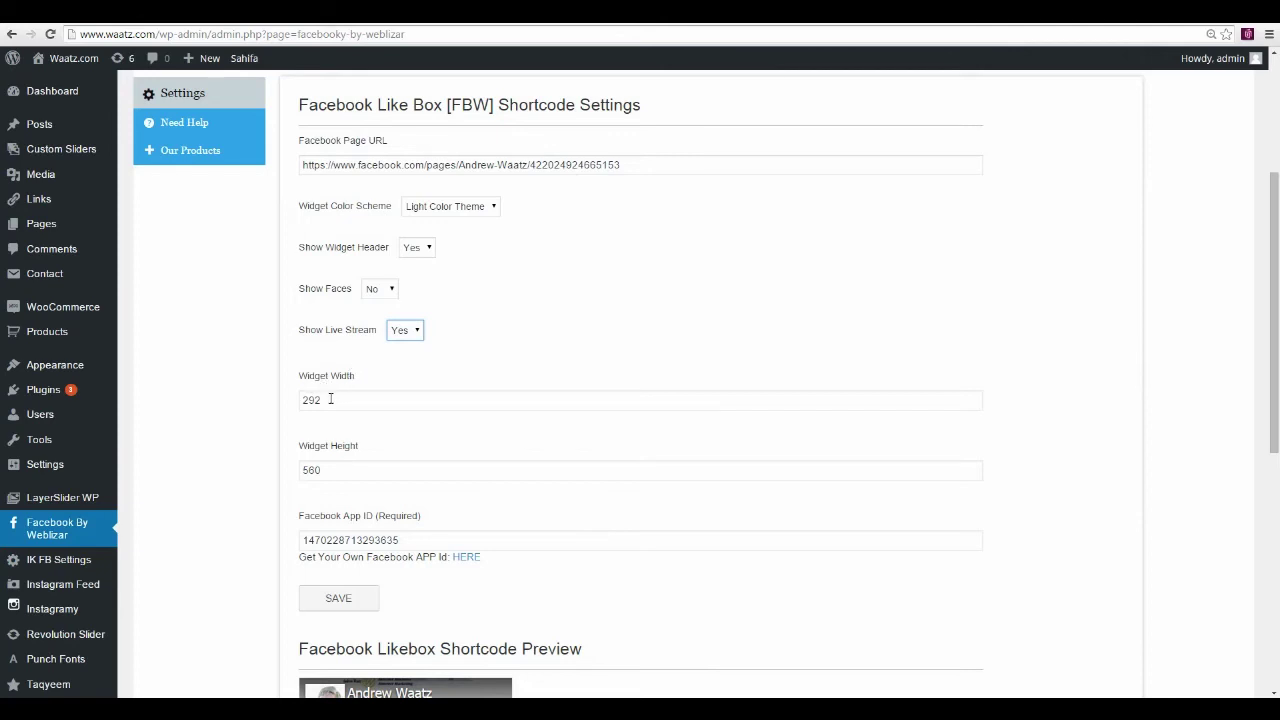
{"action": "scroll", "coordinate": [324, 431], "scroll_direction": "down", "scroll_amount": 2}
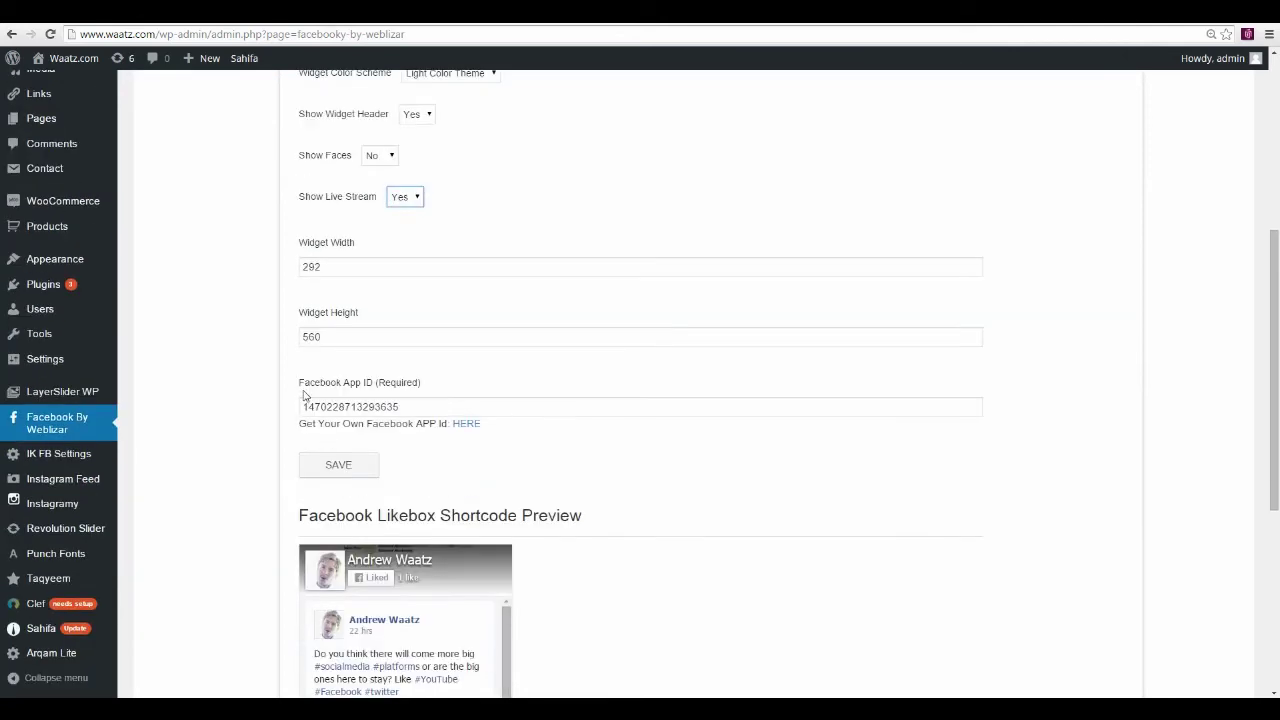
Step: Clear the Facebook App ID field and open a new browser tab
{"action": "left_click_drag", "start_coordinate": [418, 407], "coordinate": [280, 415]}
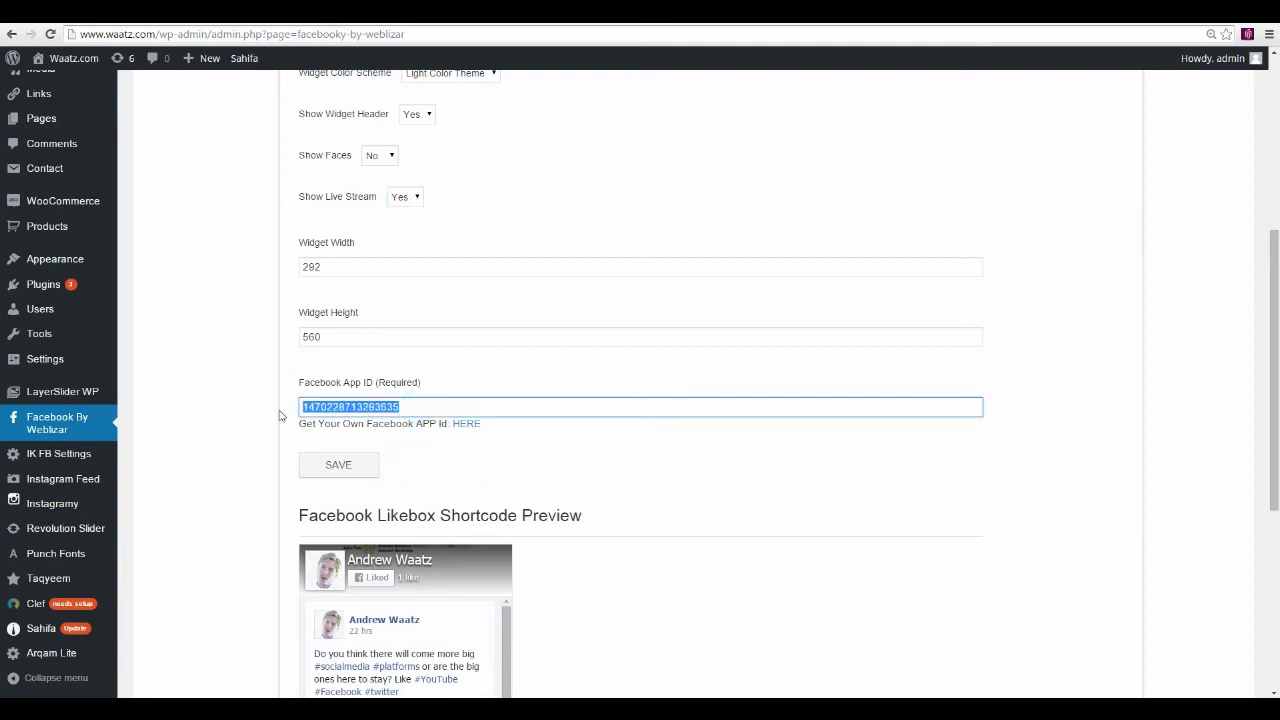
{"action": "key", "text": "BackSpace"}
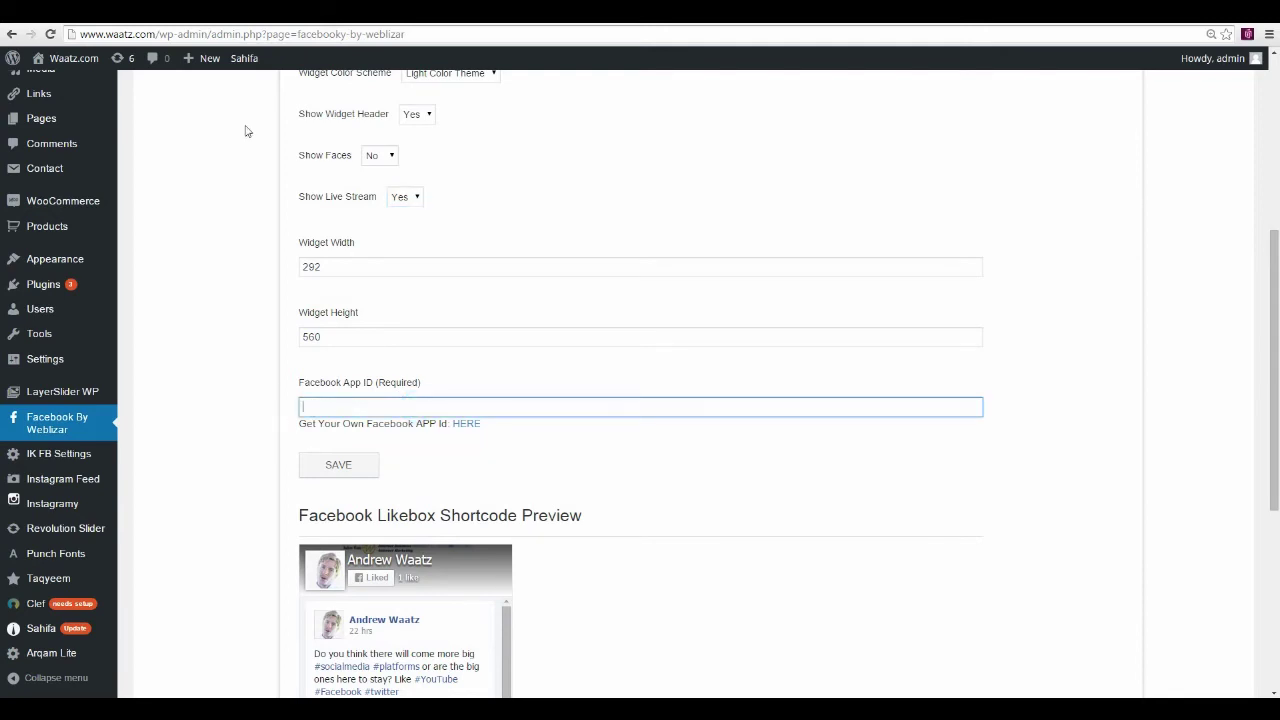
{"action": "key", "text": "ctrl+t"}
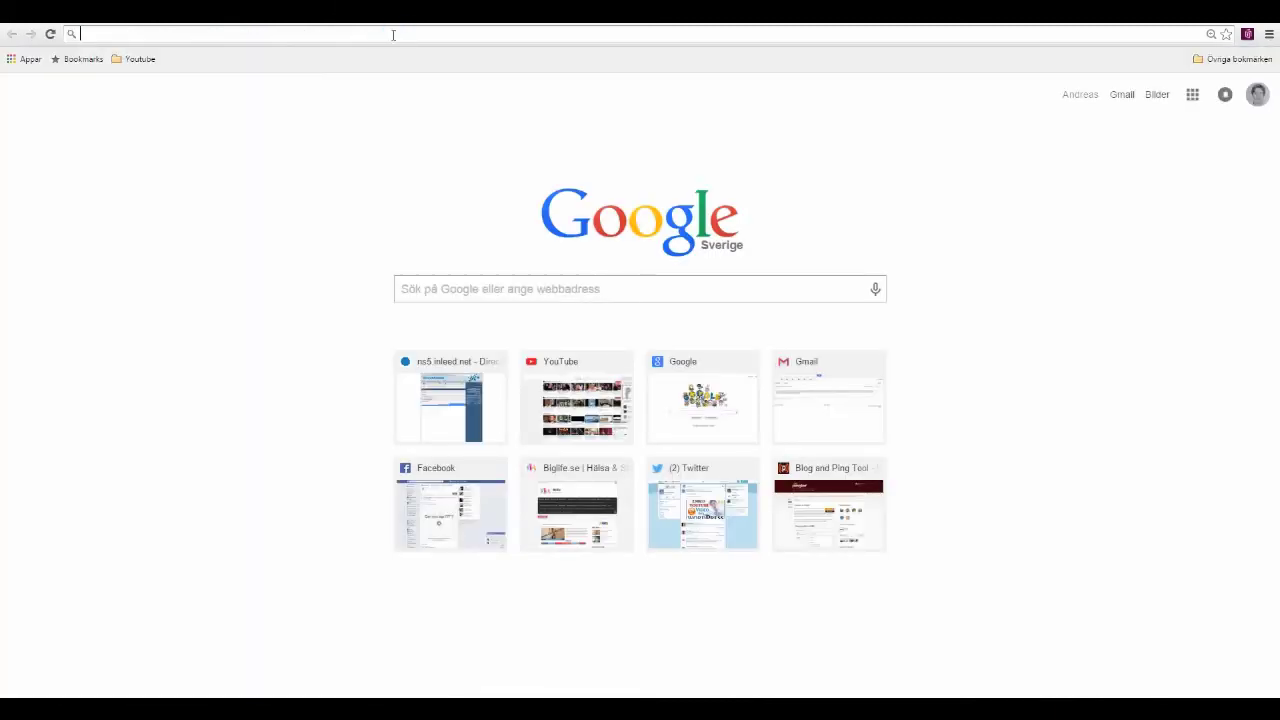
Step: Load facebook.se/developer and start adding a new app from My Apps
{"action": "type", "text": "facebook"}
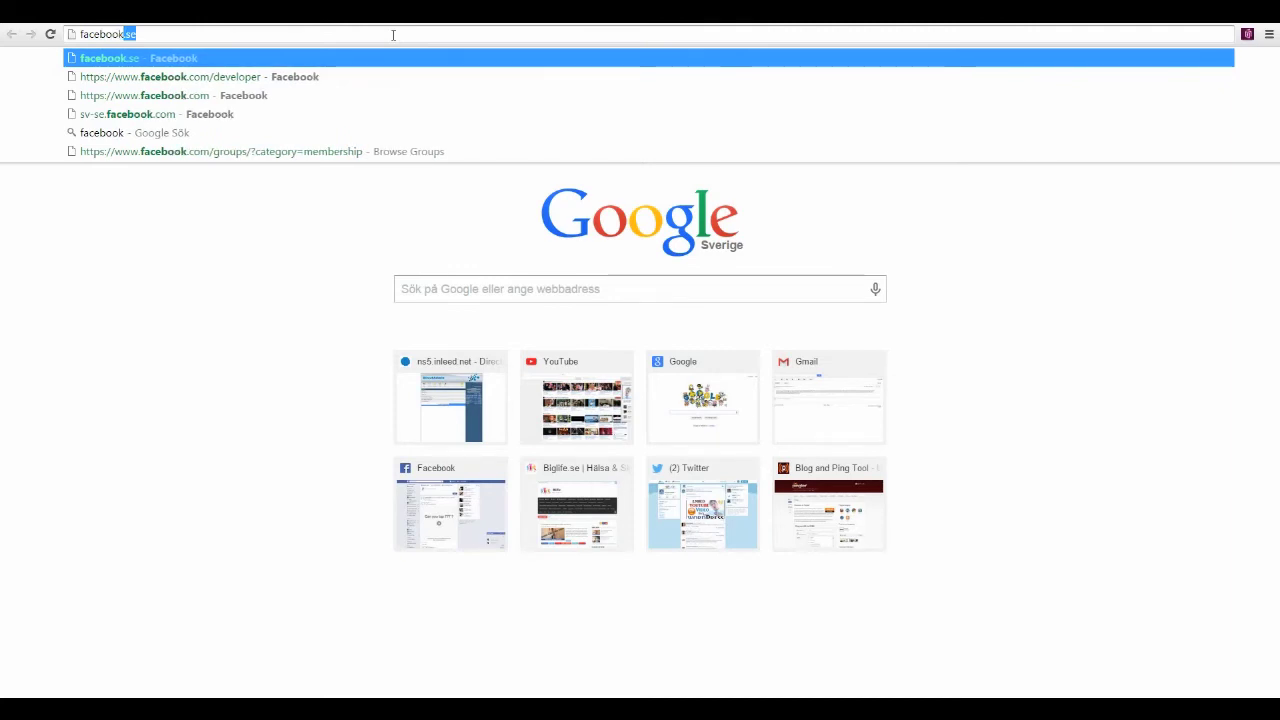
{"action": "type", "text": ".se/"}
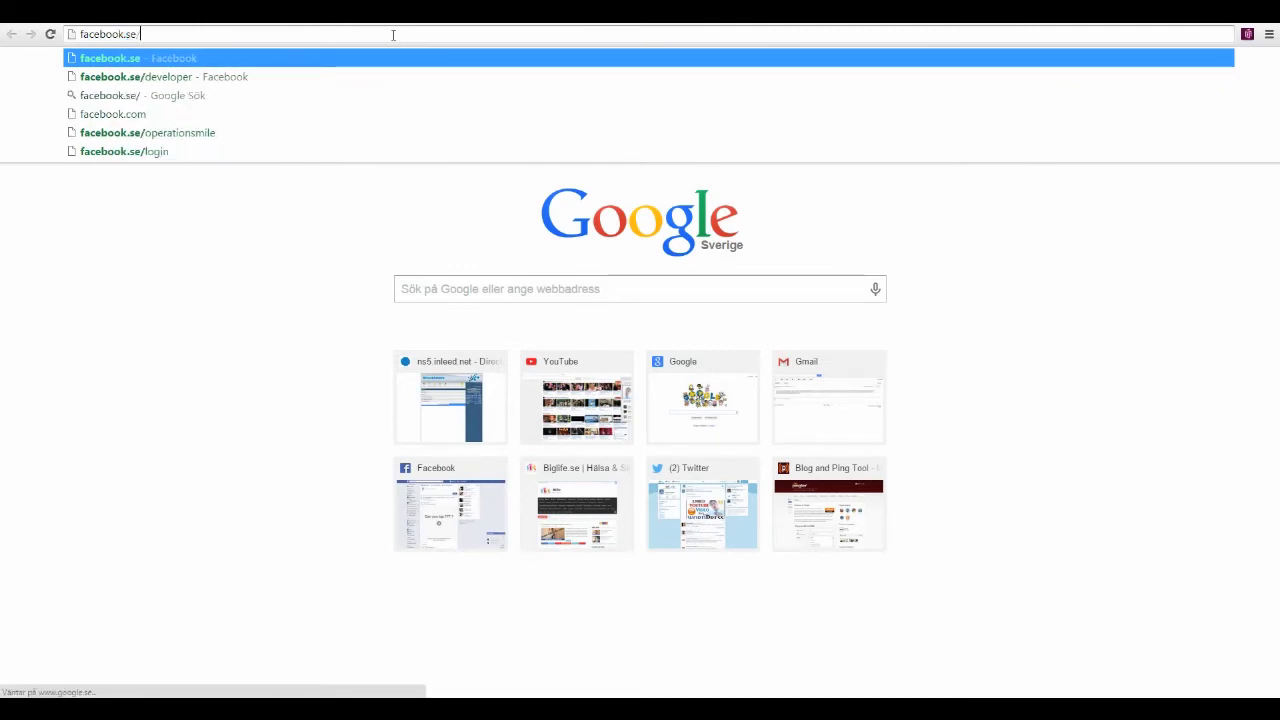
{"action": "type", "text": "developer"}
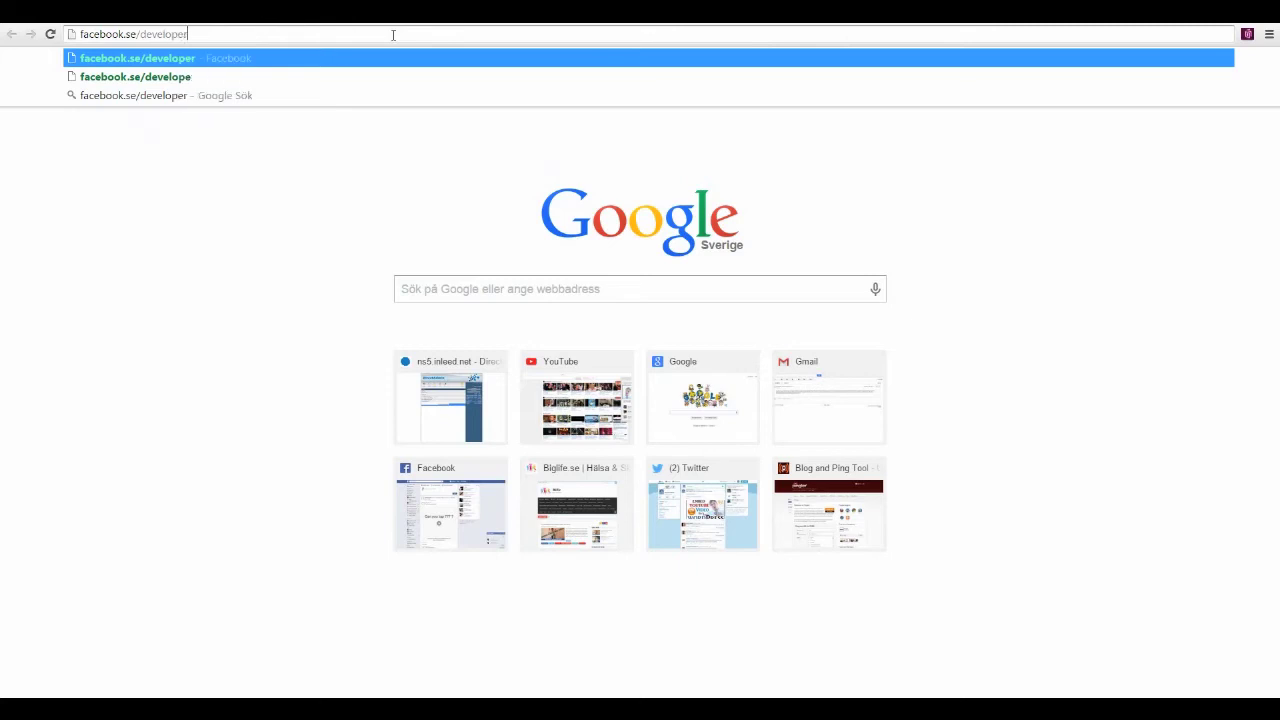
{"action": "key", "text": "Return"}
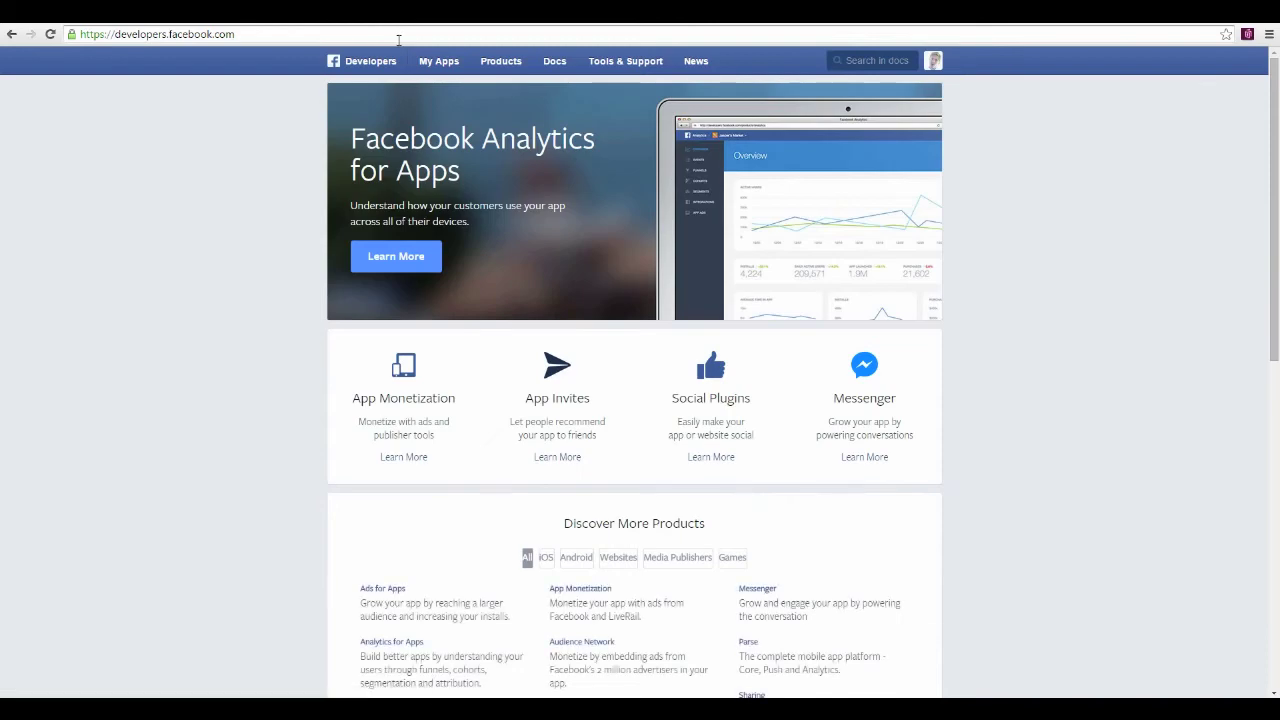
{"action": "mouse_move", "coordinate": [436, 70]}
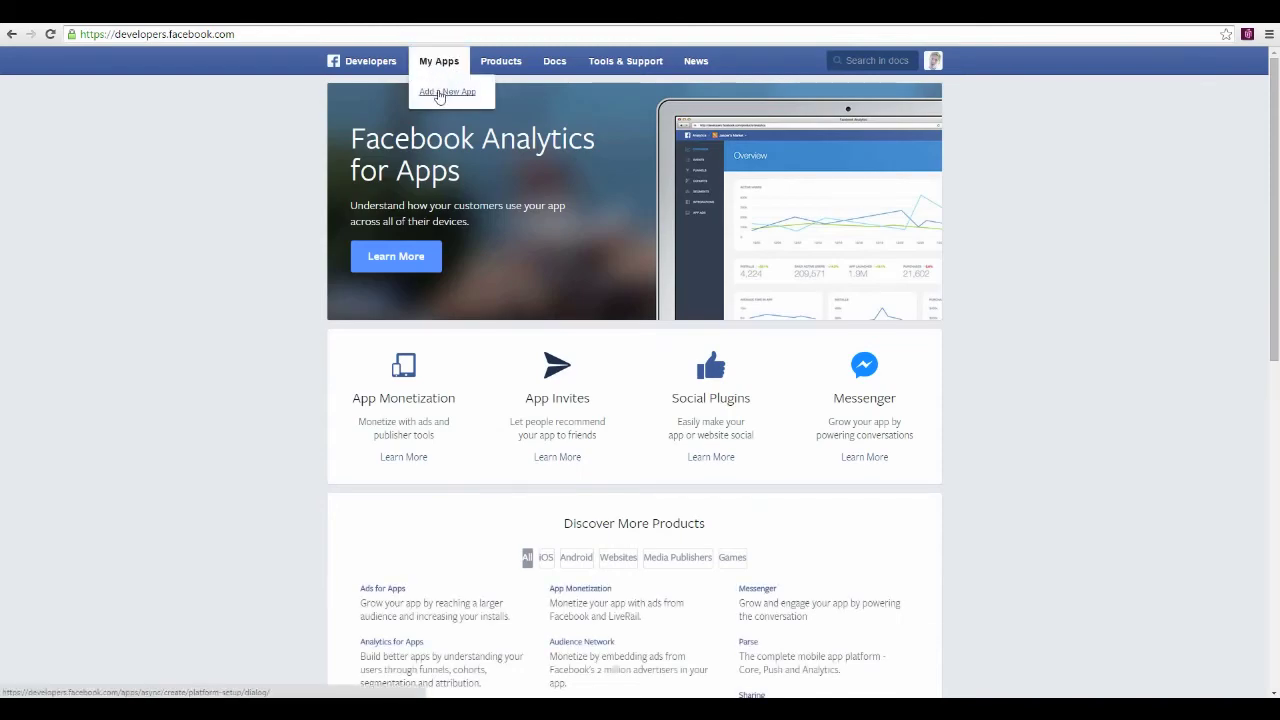
{"action": "left_click", "coordinate": [439, 92]}
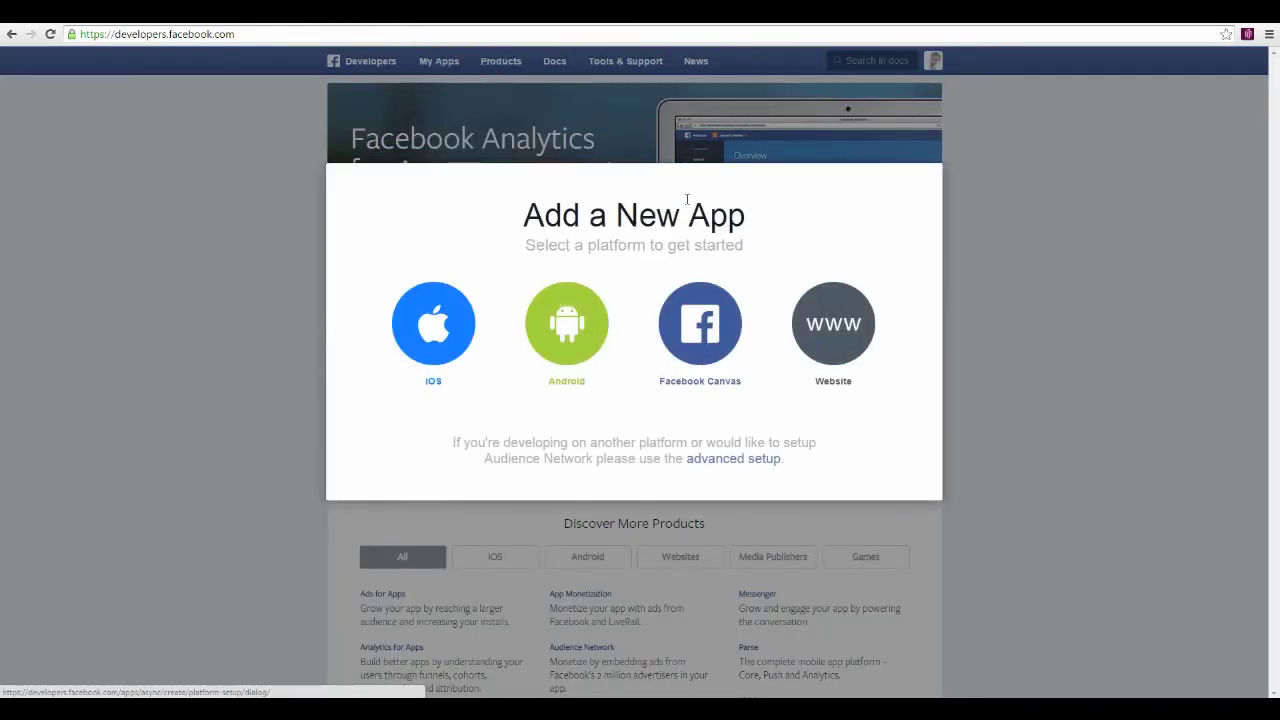
Step: Submit a website App ID named waatz, namespace waatzfacebook, category Education
{"action": "left_click", "coordinate": [833, 343]}
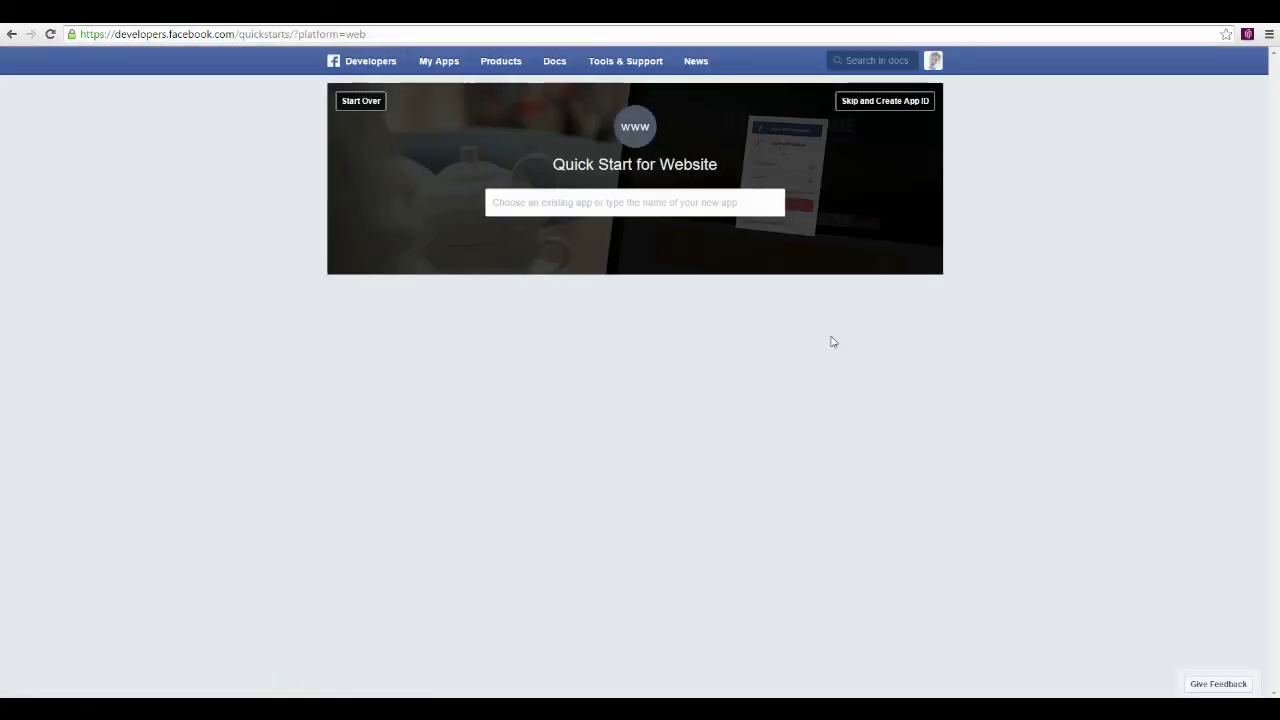
{"action": "left_click", "coordinate": [863, 104]}
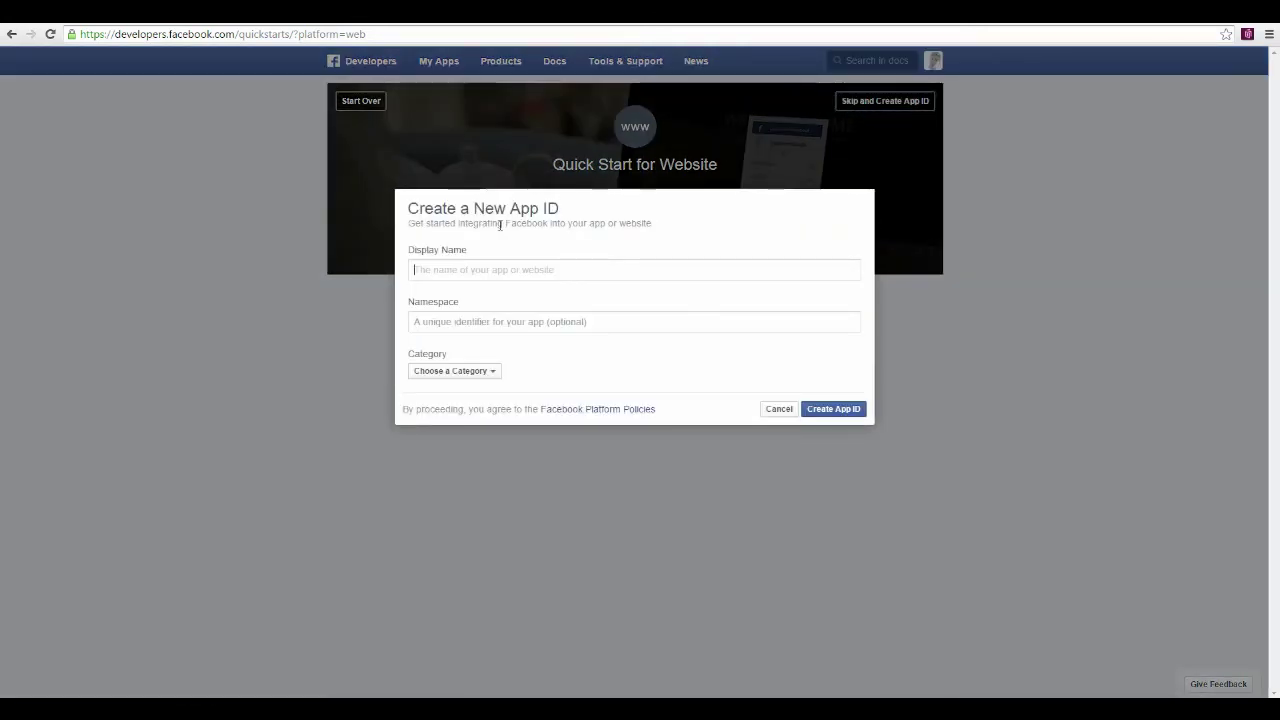
{"action": "type", "text": "waatz"}
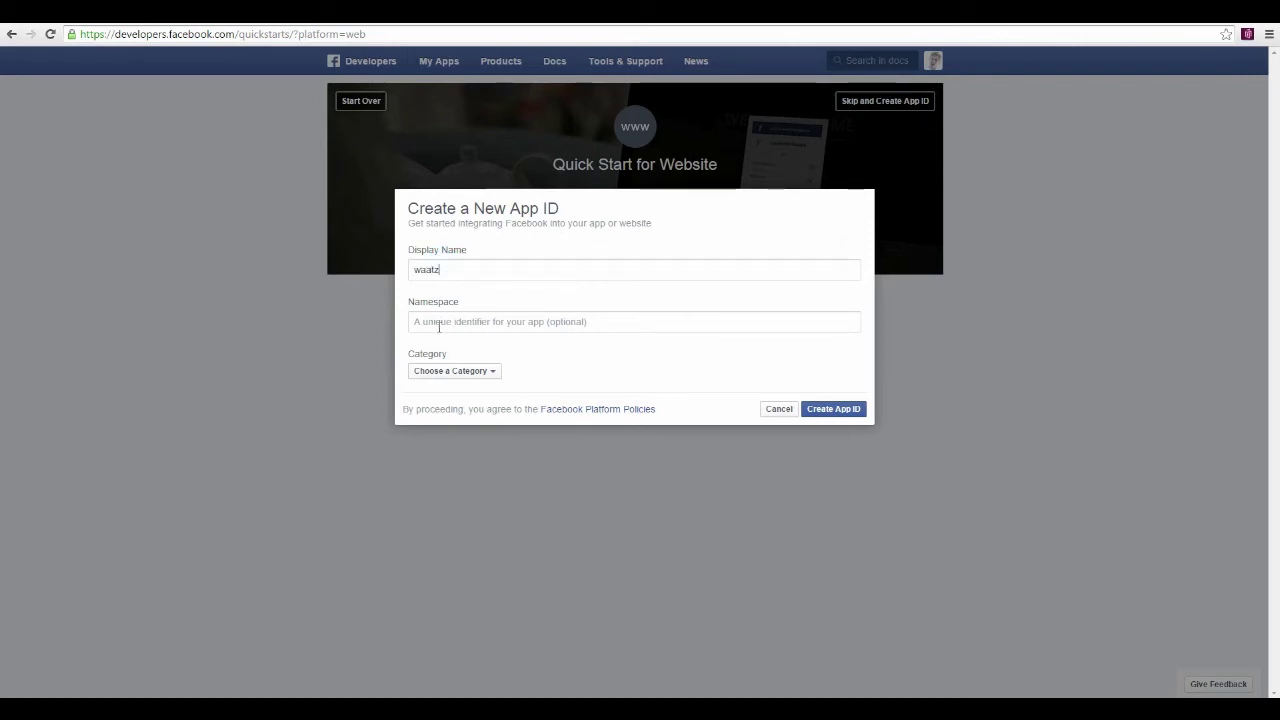
{"action": "left_click", "coordinate": [439, 325]}
{"action": "type", "text": "waatzface"}
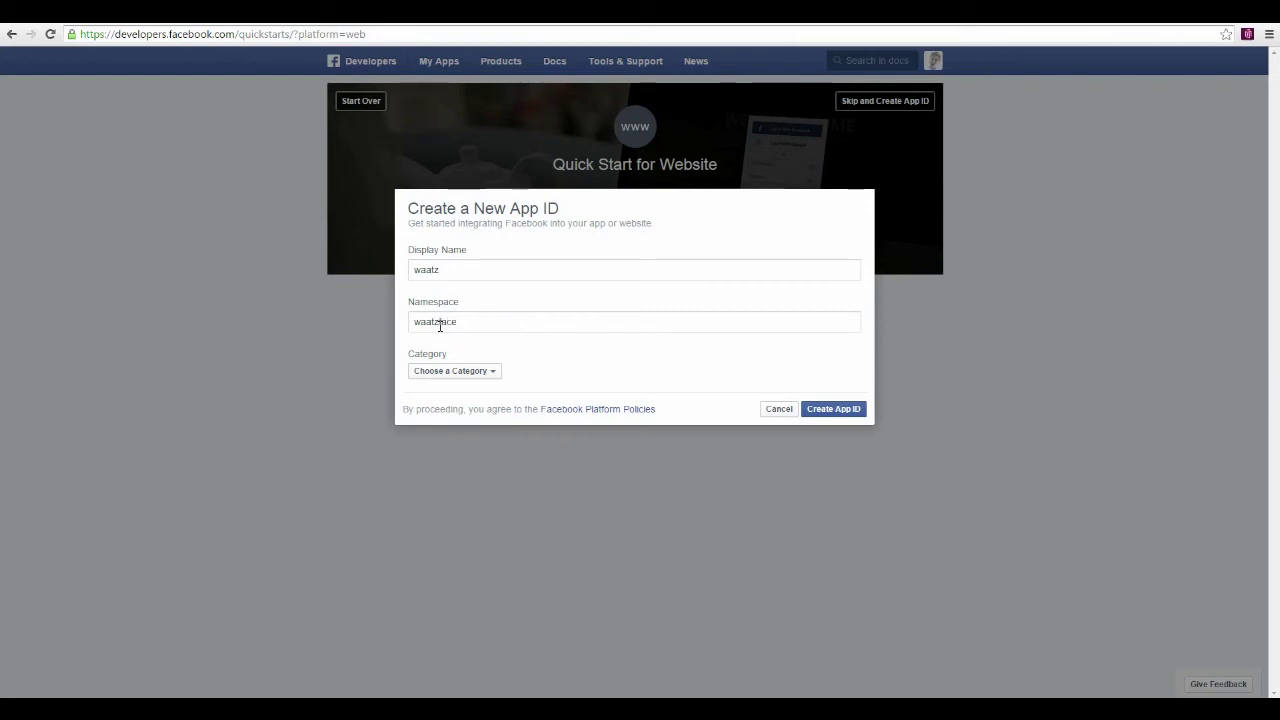
{"action": "type", "text": "book"}
{"action": "left_click", "coordinate": [449, 373]}
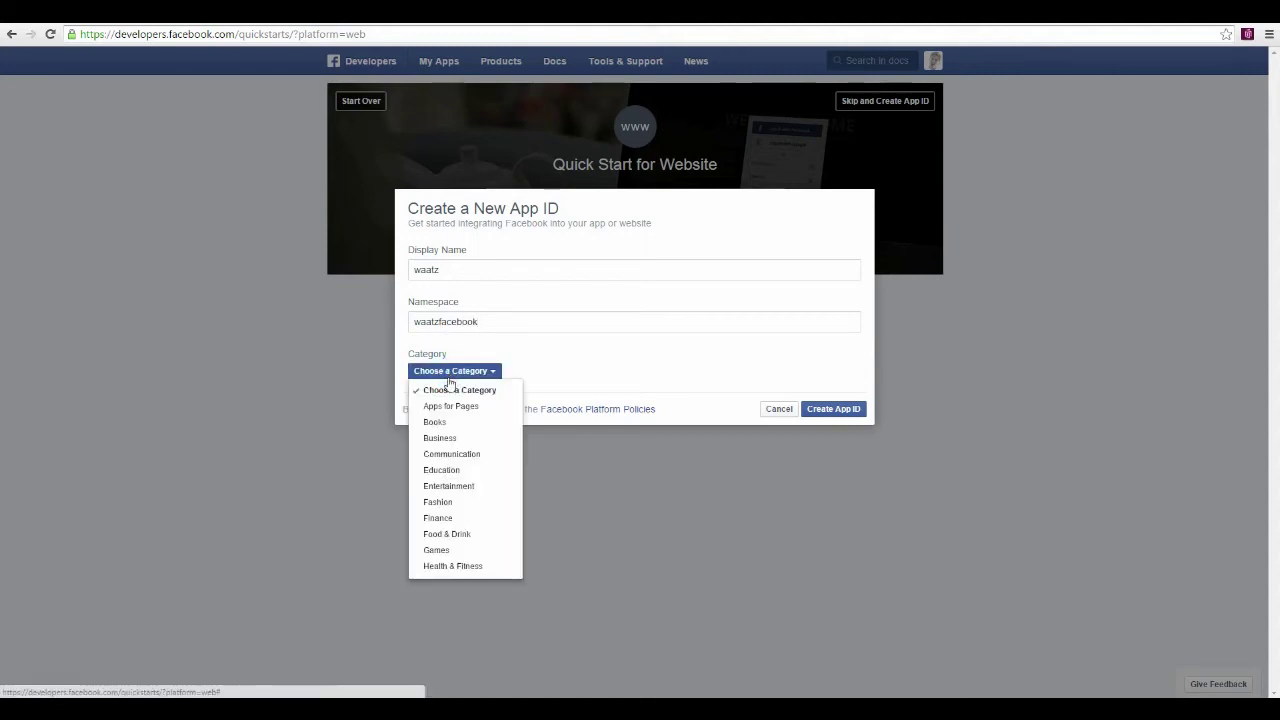
{"action": "left_click", "coordinate": [442, 470]}
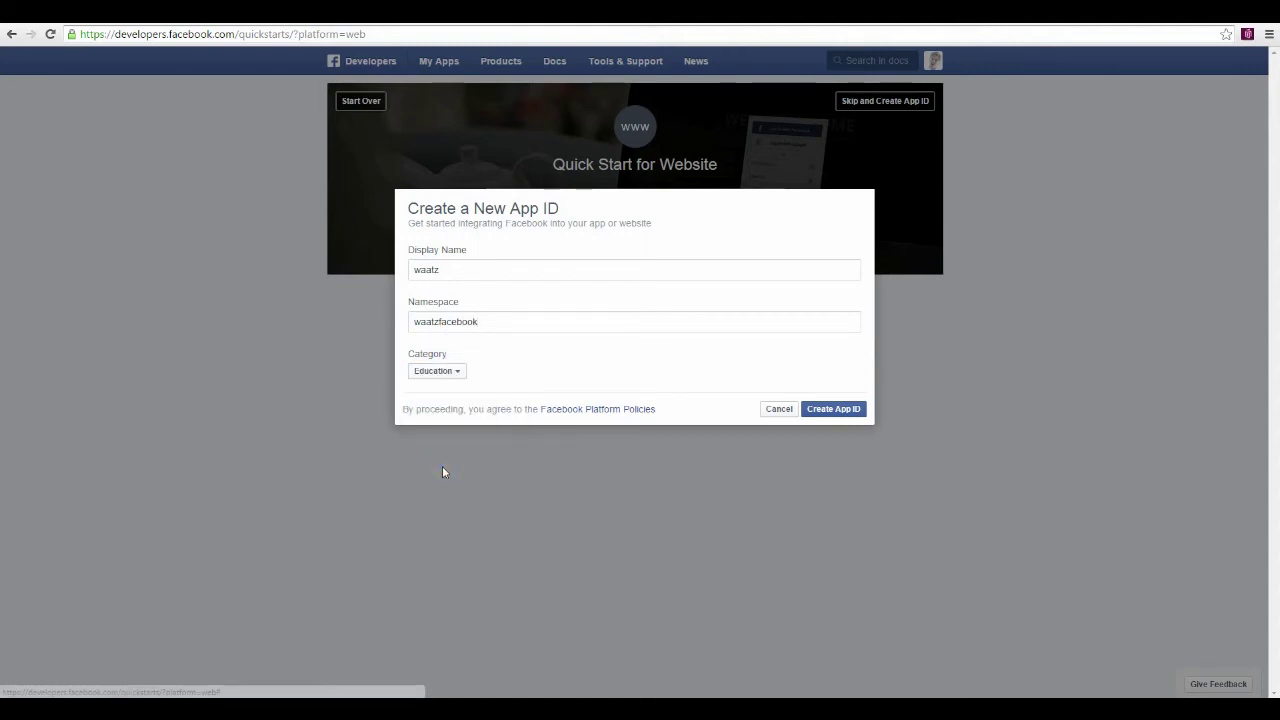
{"action": "left_click", "coordinate": [833, 409]}
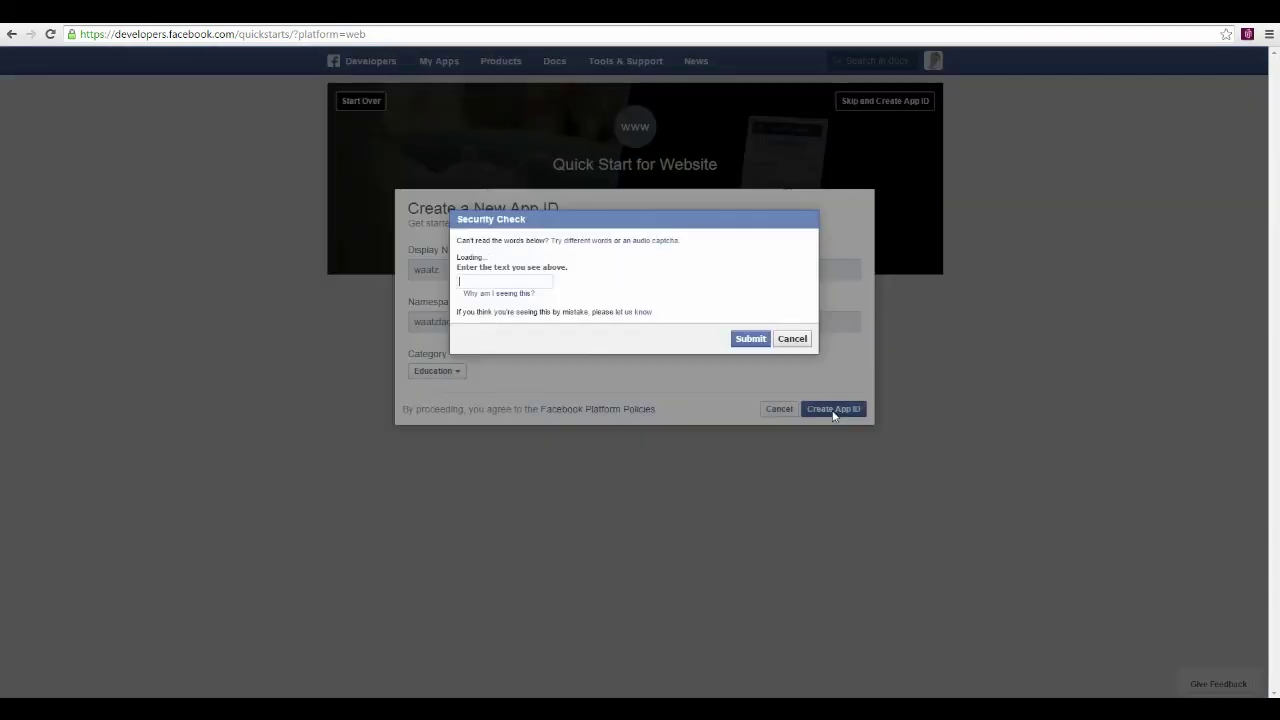
Step: Answer the security check, then copy the waatz app's App ID from its dashboard
{"action": "left_click", "coordinate": [490, 315]}
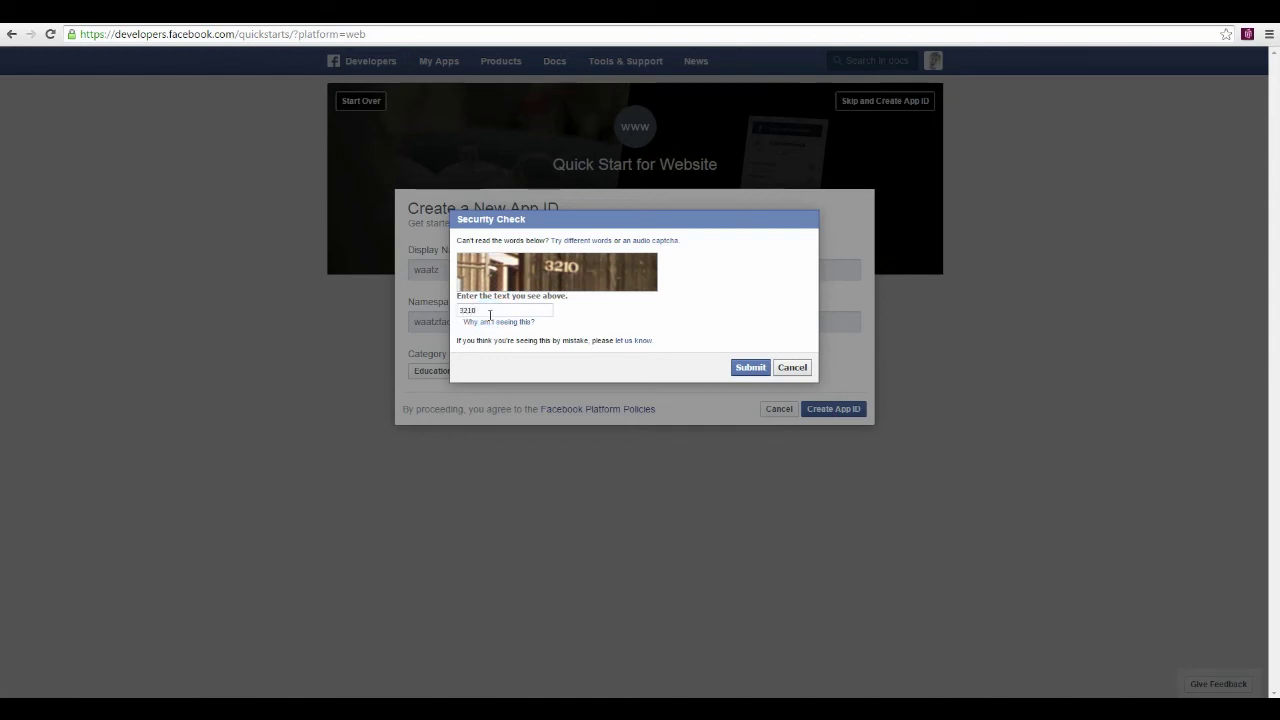
{"action": "left_click", "coordinate": [744, 368]}
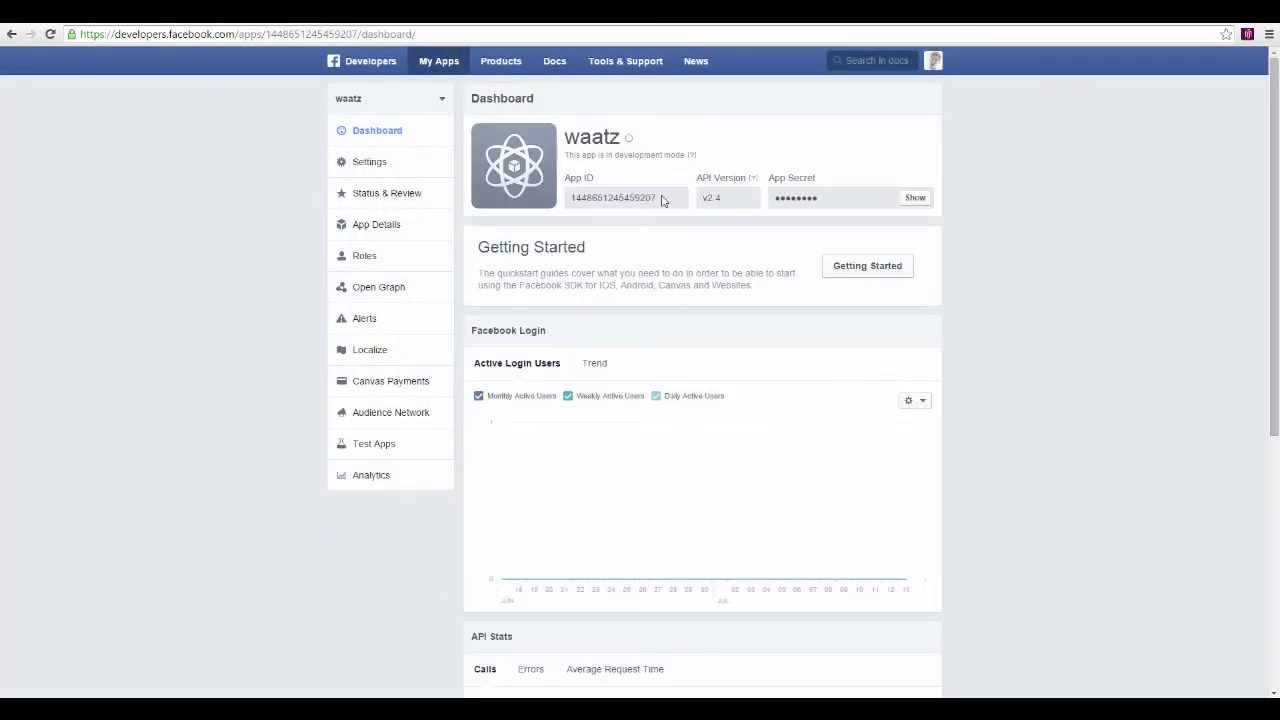
{"action": "left_click_drag", "start_coordinate": [661, 201], "coordinate": [597, 197]}
{"action": "key", "text": "ctrl+c"}
{"action": "right_click", "coordinate": [597, 197]}
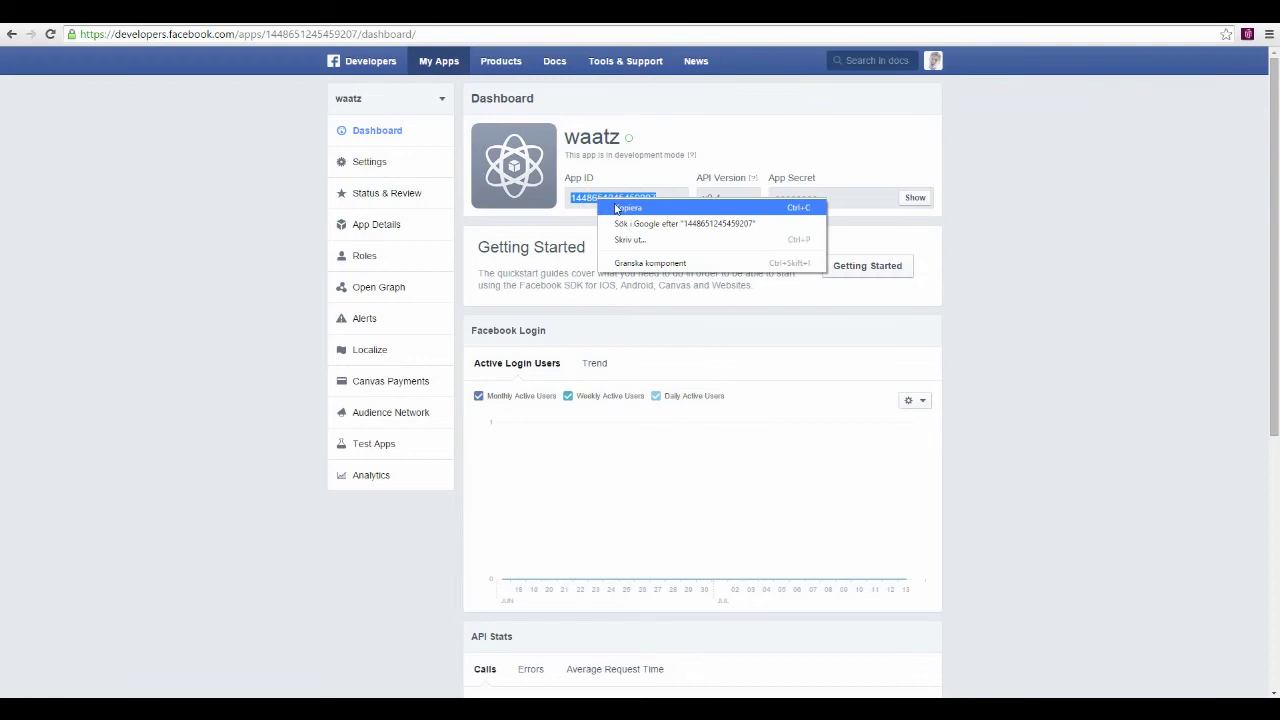
{"action": "left_click", "coordinate": [620, 206]}
{"action": "key", "text": "ctrl+Tab"}
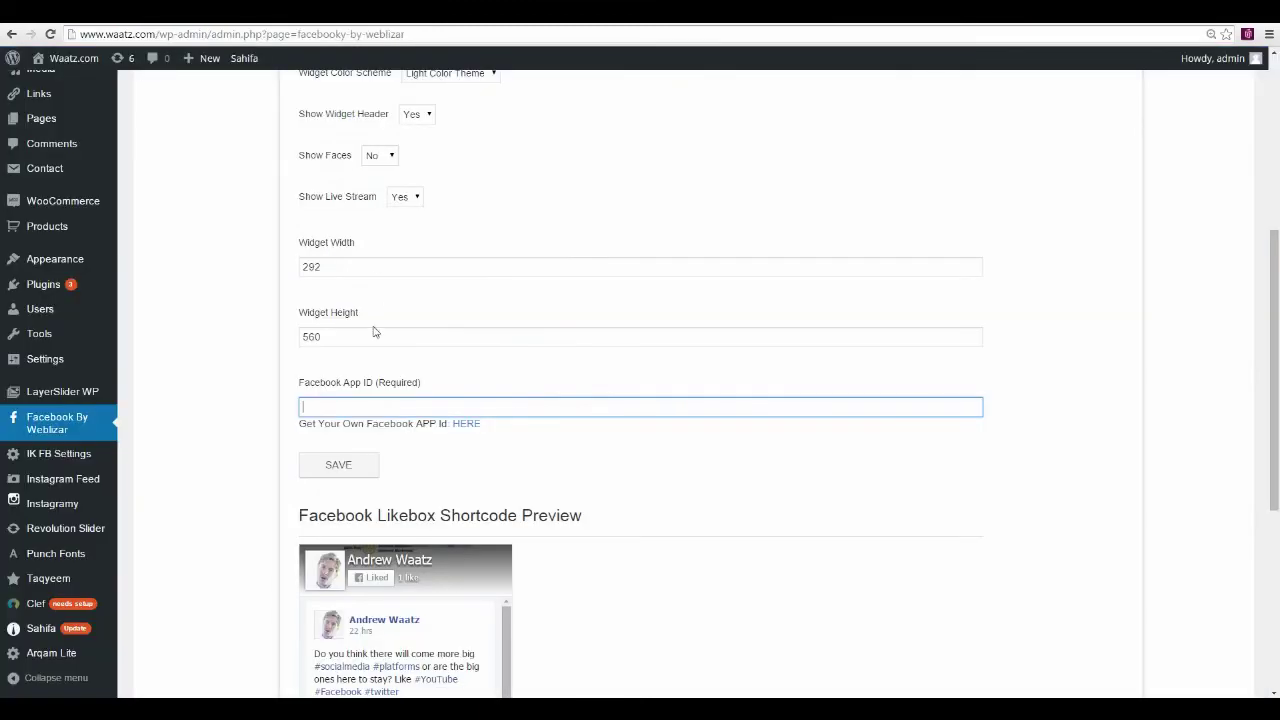
Step: Paste the App ID into Facebook App ID (Required) and save the settings
{"action": "left_click", "coordinate": [319, 401]}
{"action": "key", "text": "ctrl+v"}
{"action": "left_click", "coordinate": [338, 464]}
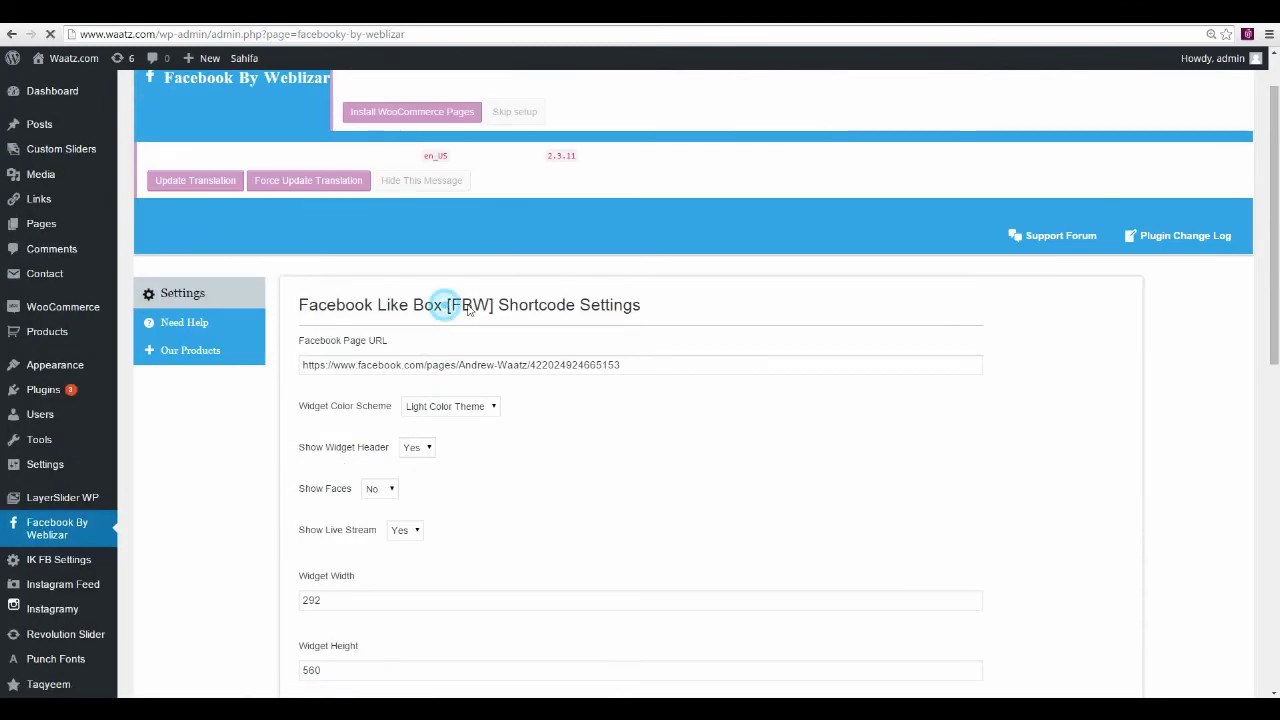
Step: Copy the [FBW] shortcode from the settings heading
{"action": "left_click_drag", "start_coordinate": [447, 310], "coordinate": [494, 291]}
{"action": "key", "text": "ctrl+c"}
{"action": "right_click", "coordinate": [482, 292]}
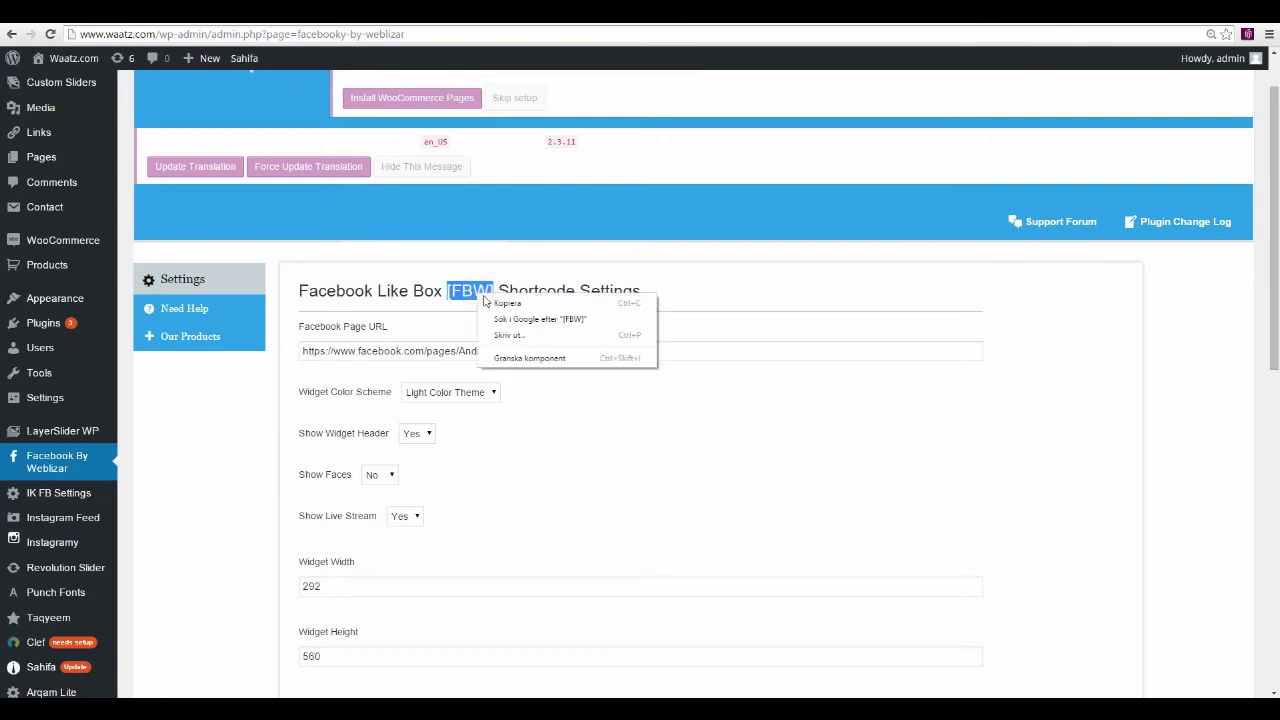
{"action": "key", "text": "Escape"}
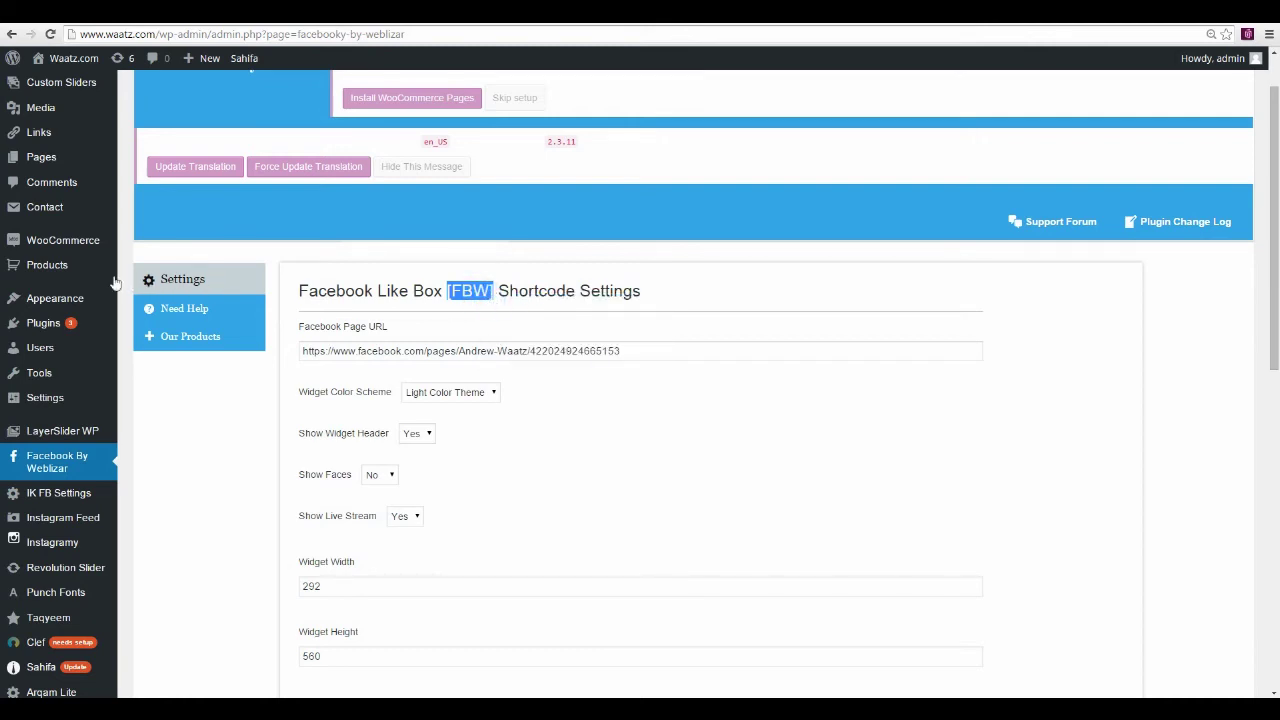
Step: Add a Text widget to the Primary Widget Area
{"action": "mouse_move", "coordinate": [50, 300]}
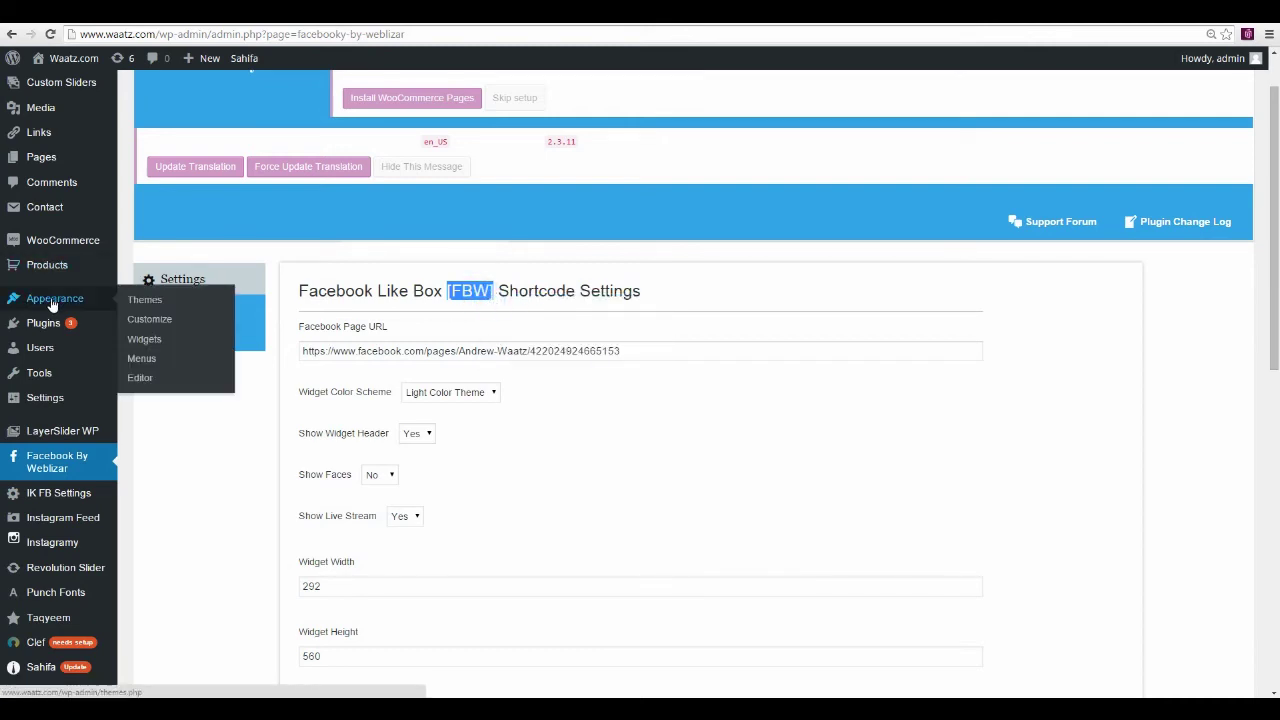
{"action": "left_click", "coordinate": [145, 346]}
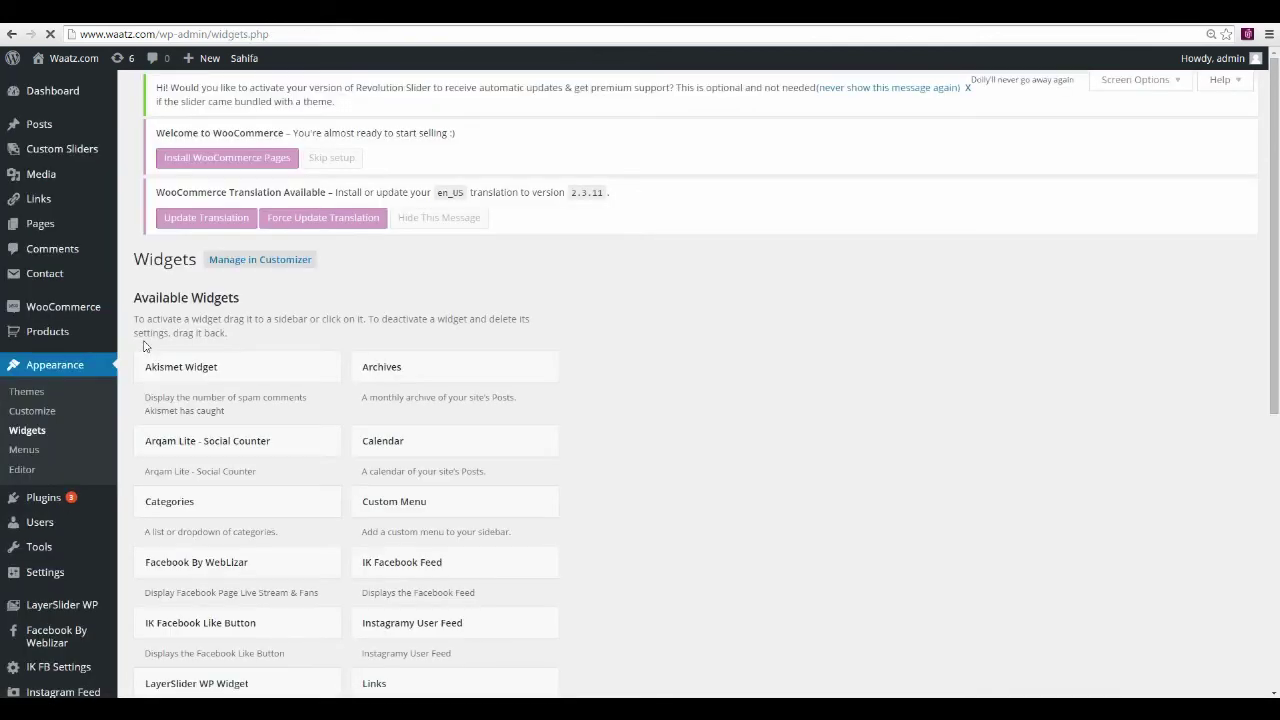
{"action": "scroll", "coordinate": [186, 362], "scroll_direction": "down", "scroll_amount": 2}
{"action": "scroll", "coordinate": [186, 362], "scroll_direction": "down", "scroll_amount": 20}
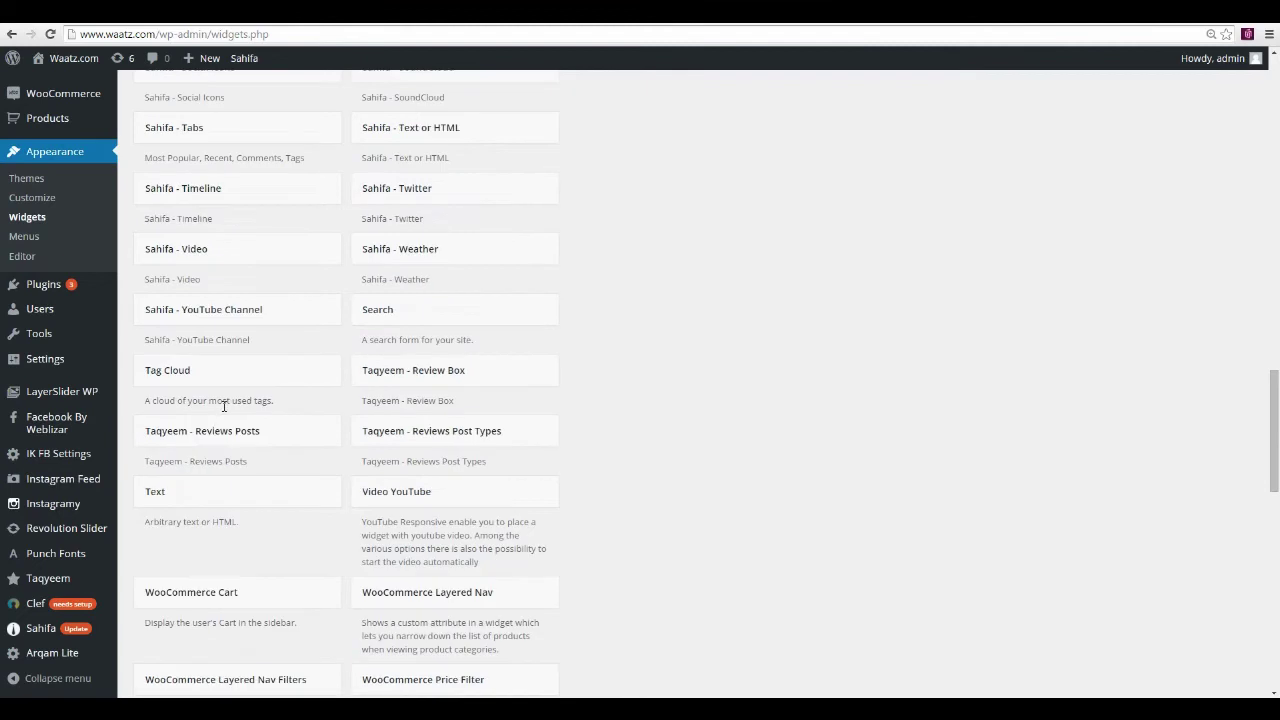
{"action": "left_click", "coordinate": [203, 495]}
{"action": "scroll", "coordinate": [284, 598], "scroll_direction": "down", "scroll_amount": 2}
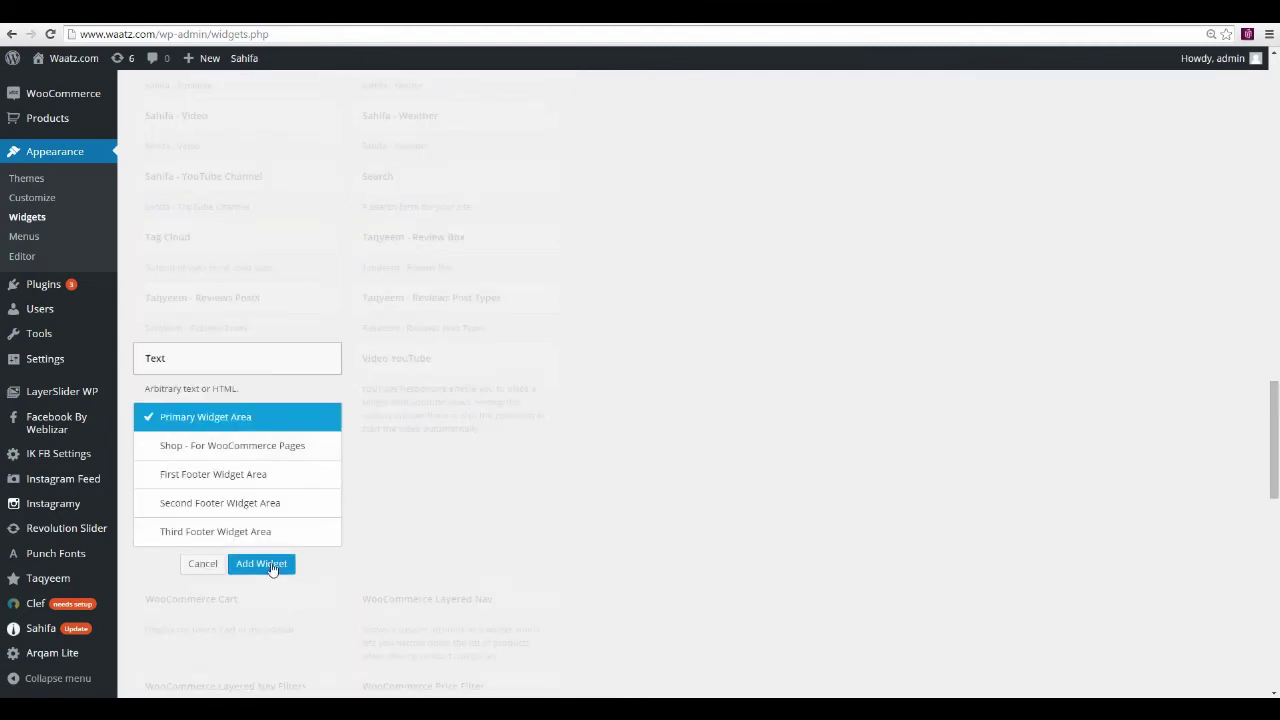
{"action": "left_click", "coordinate": [262, 564]}
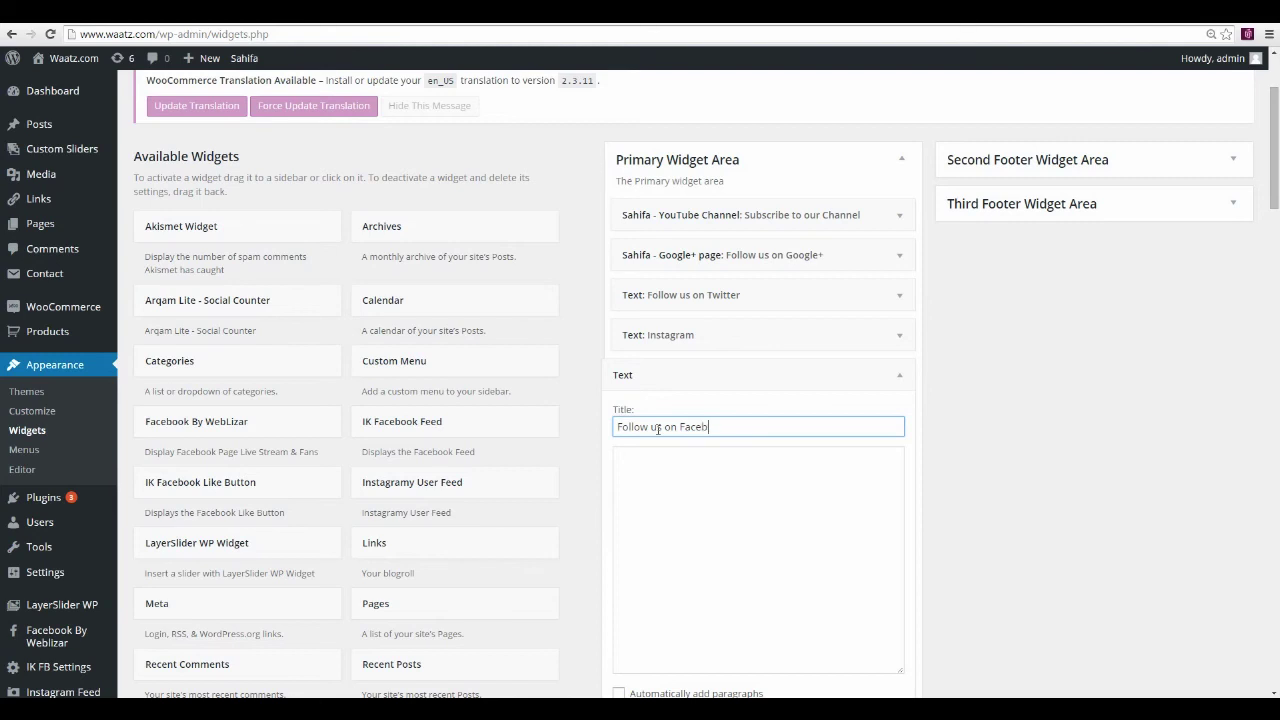
Step: Put [FBW] in the 'Follow us on Facebook' widget's content and save it
{"action": "left_click", "coordinate": [652, 463]}
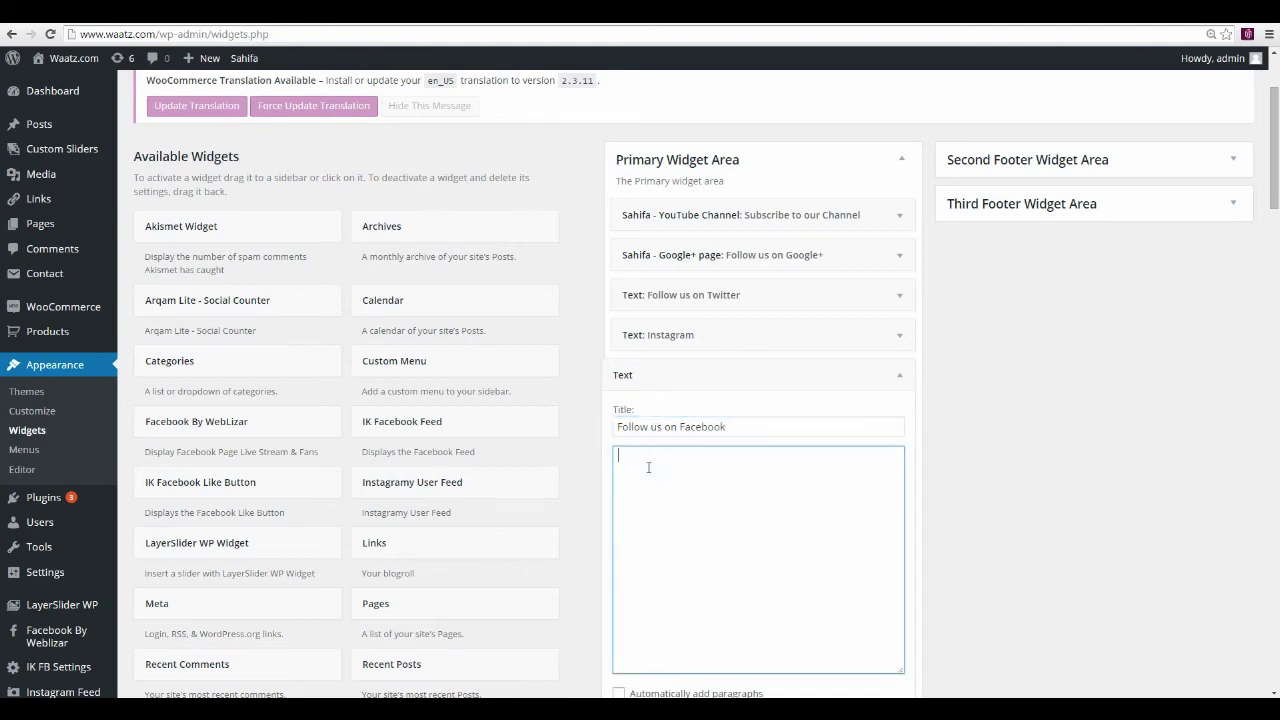
{"action": "key", "text": "ctrl+v"}
{"action": "scroll", "coordinate": [655, 463], "scroll_direction": "down", "scroll_amount": 3}
{"action": "left_click", "coordinate": [884, 455]}
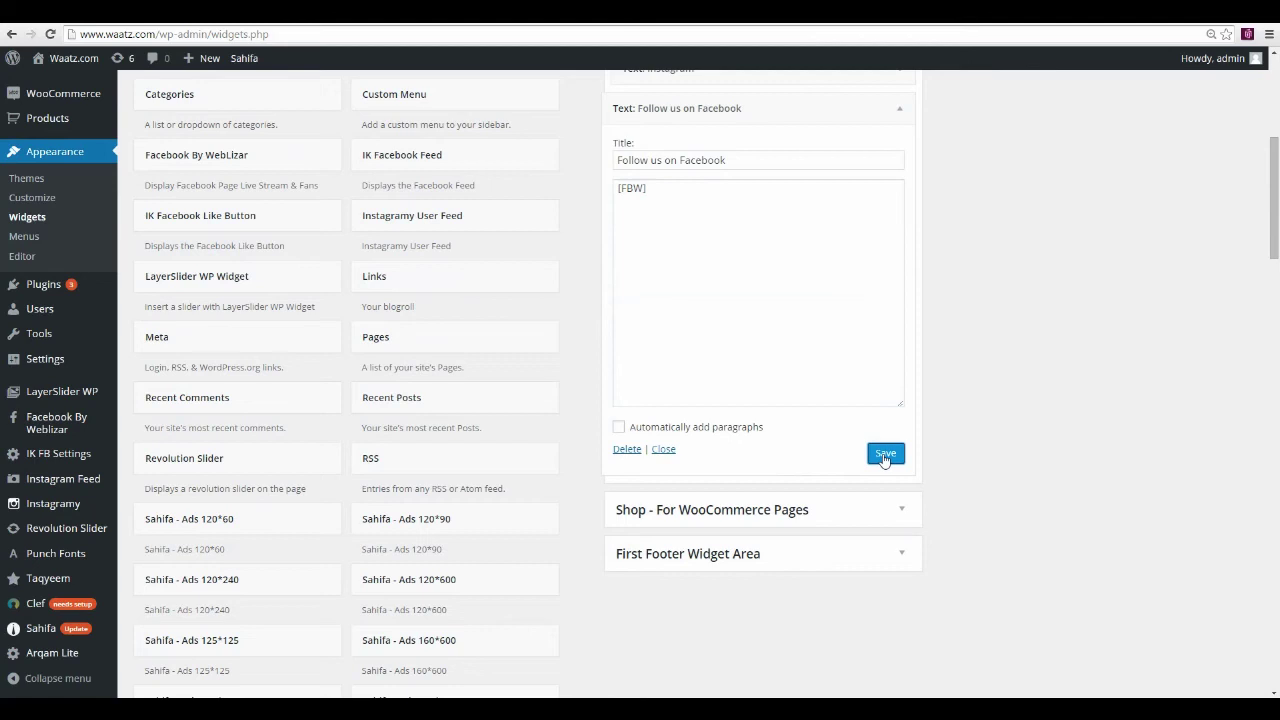
{"action": "left_click", "coordinate": [67, 60]}
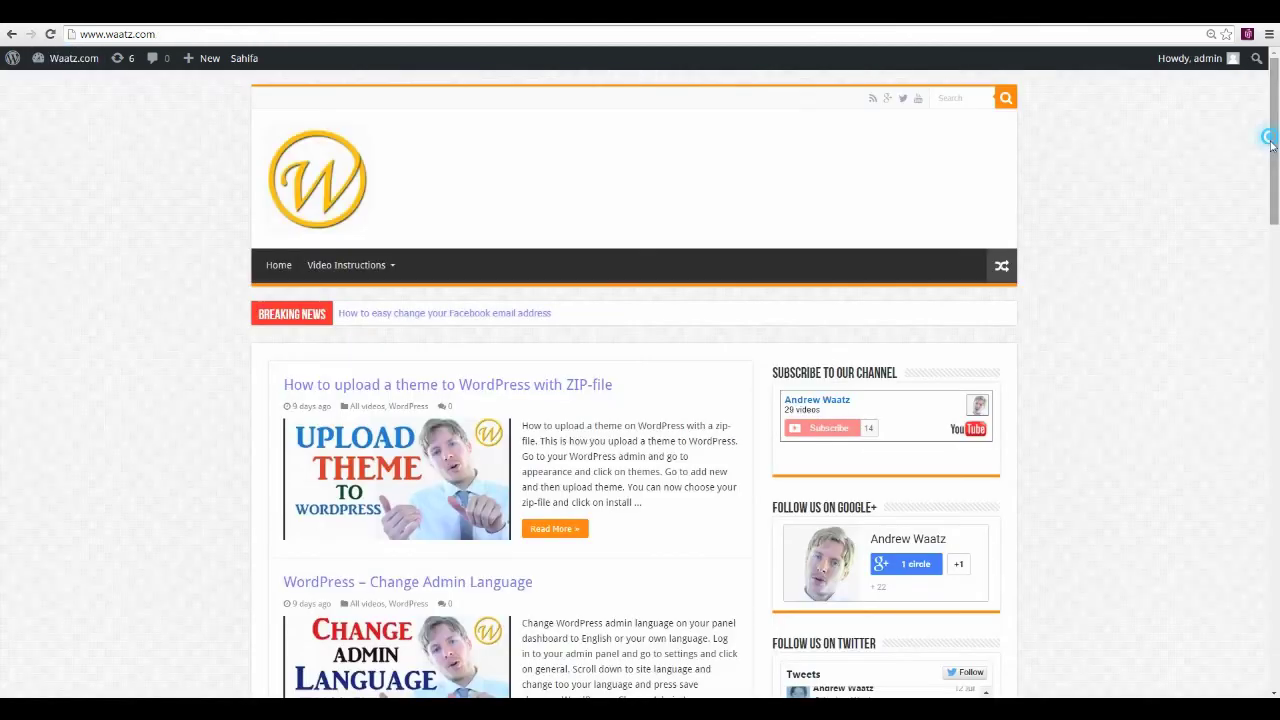
Step: Scroll the homepage to the Follow us on Facebook sidebar box and browse its feed
{"action": "scroll", "coordinate": [1277, 340], "scroll_direction": "down", "scroll_amount": 4}
{"action": "scroll", "coordinate": [1277, 340], "scroll_direction": "down", "scroll_amount": 10}
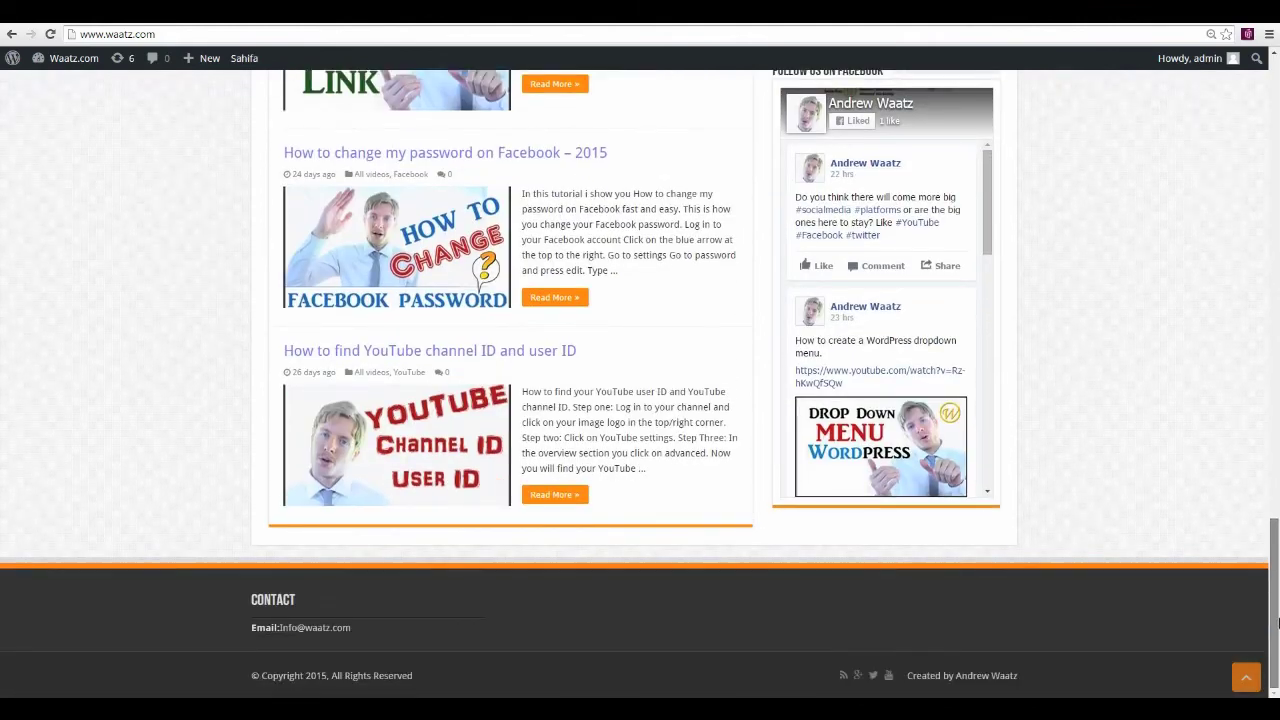
{"action": "scroll", "coordinate": [1277, 600], "scroll_direction": "up", "scroll_amount": 1}
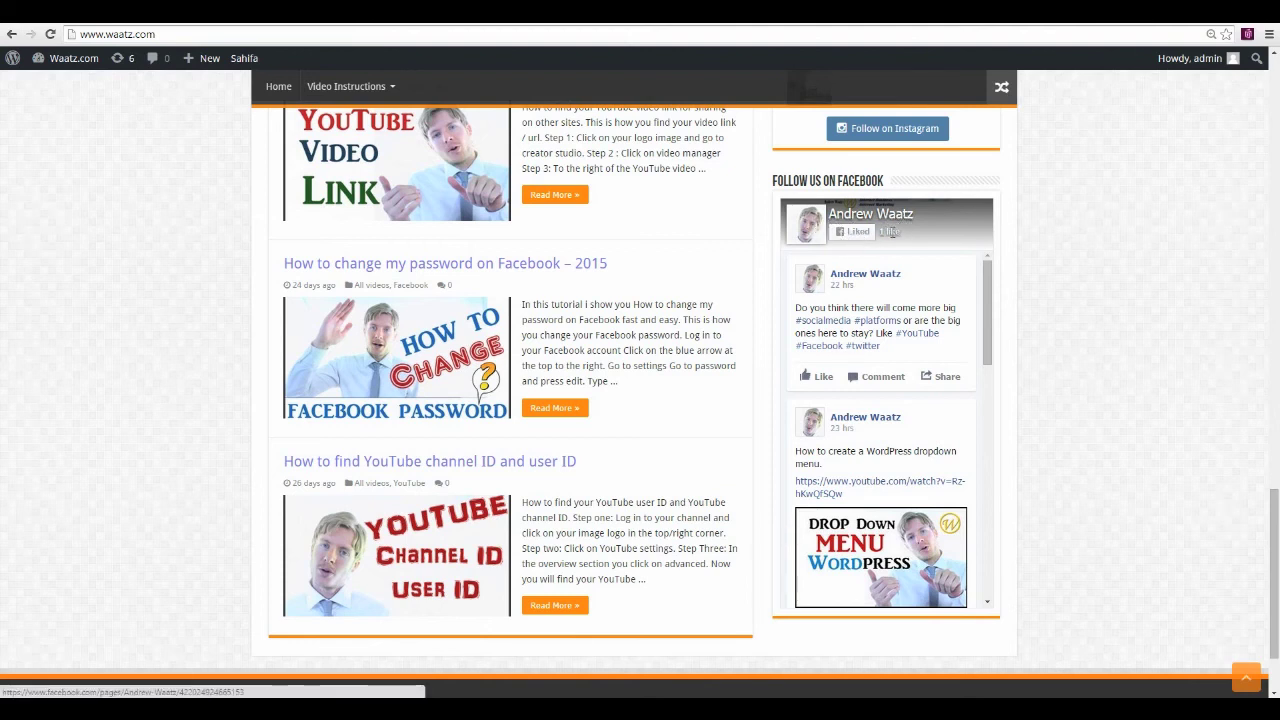
{"action": "mouse_move", "coordinate": [986, 275]}
{"action": "left_mouse_down"}
{"action": "mouse_move", "coordinate": [987, 287]}
{"action": "mouse_move", "coordinate": [986, 273]}
{"action": "left_mouse_up"}
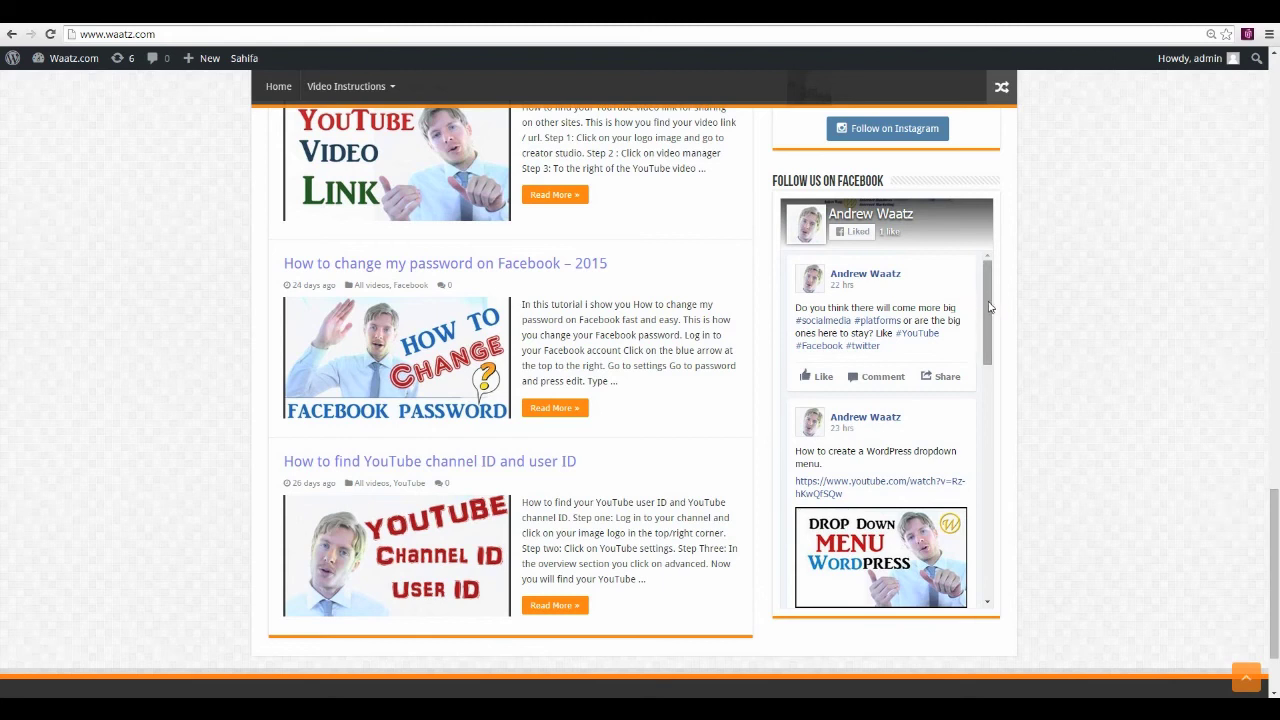
{"action": "left_click_drag", "start_coordinate": [993, 307], "coordinate": [898, 283]}
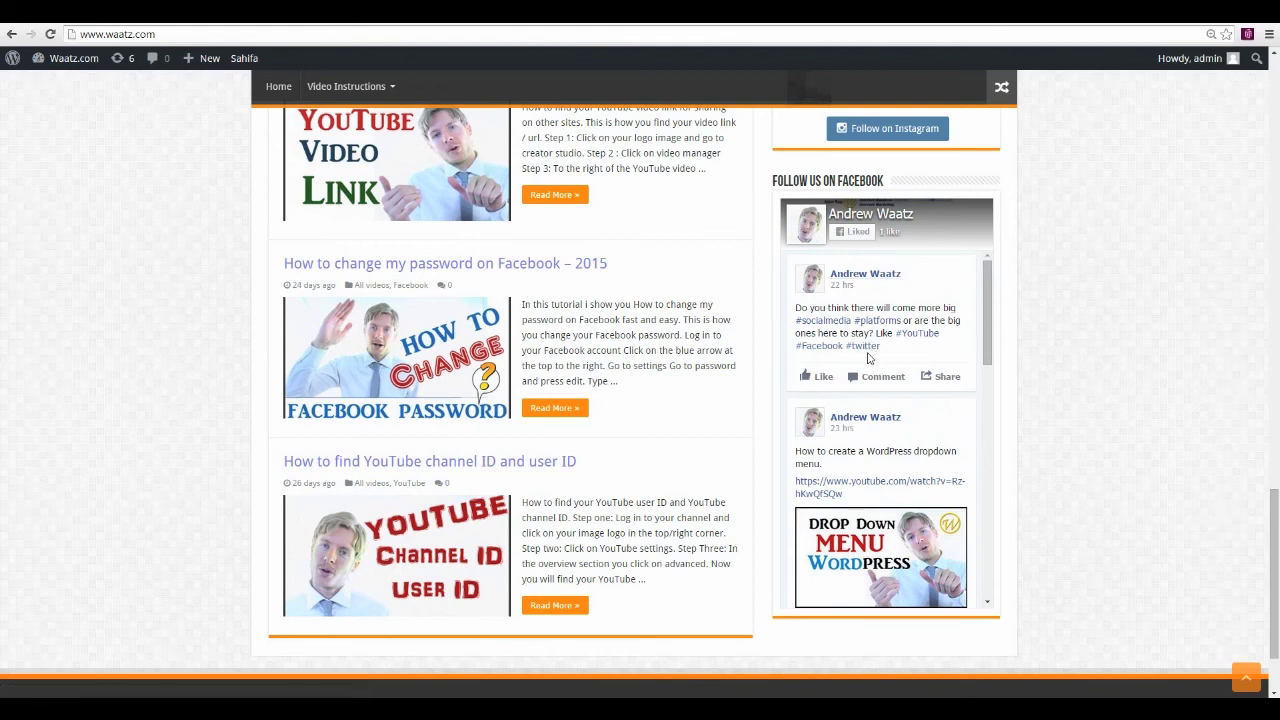